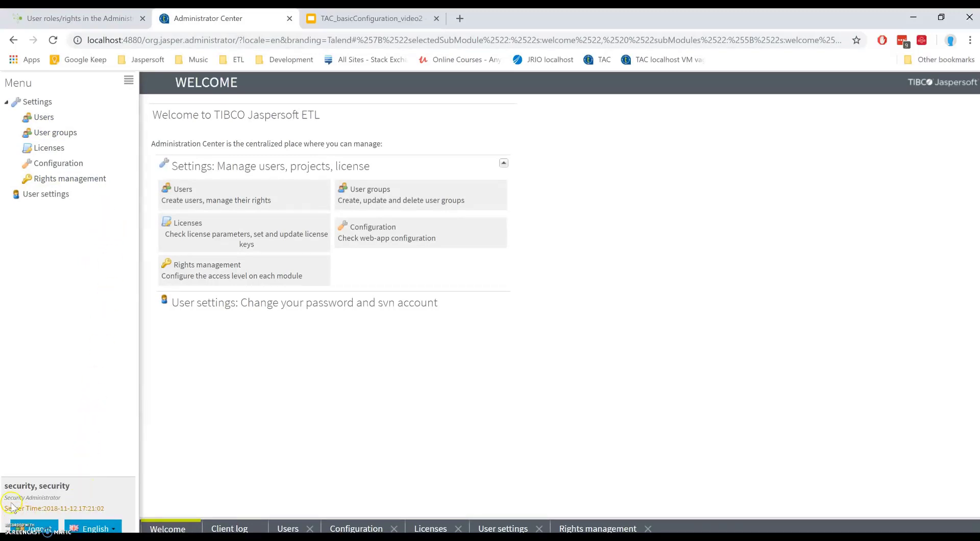
Step: Check the current user's role, then open the Users grid with its single Security Administrator account
{"action": "left_click_drag", "start_coordinate": [4, 497], "coordinate": [60, 496]}
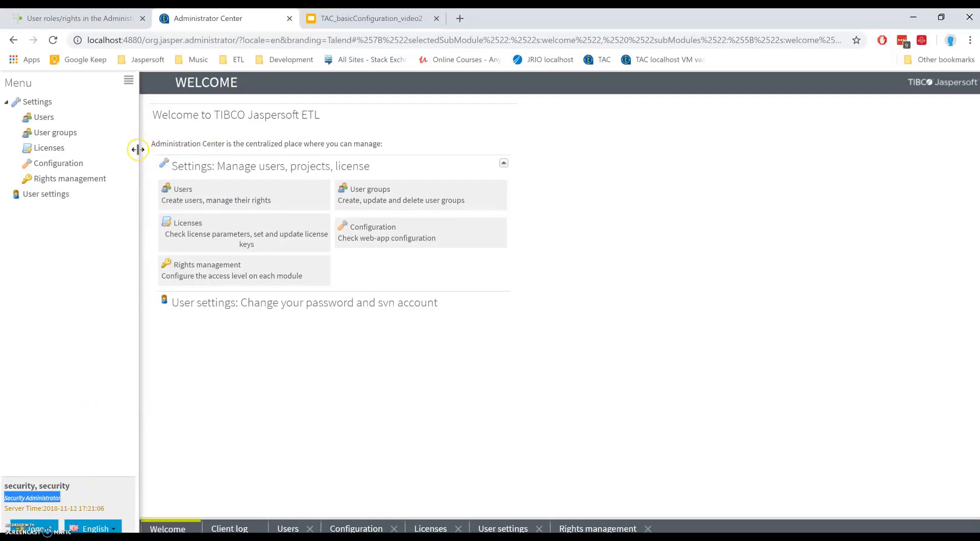
{"action": "left_click", "coordinate": [97, 117]}
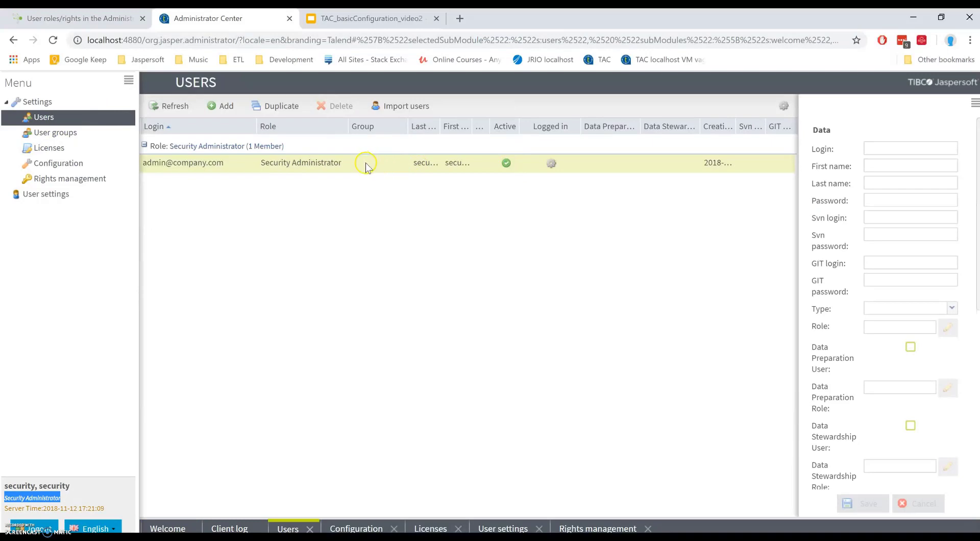
Step: Select the admin row to load the Security Administrator's details into the user form
{"action": "left_click", "coordinate": [365, 164]}
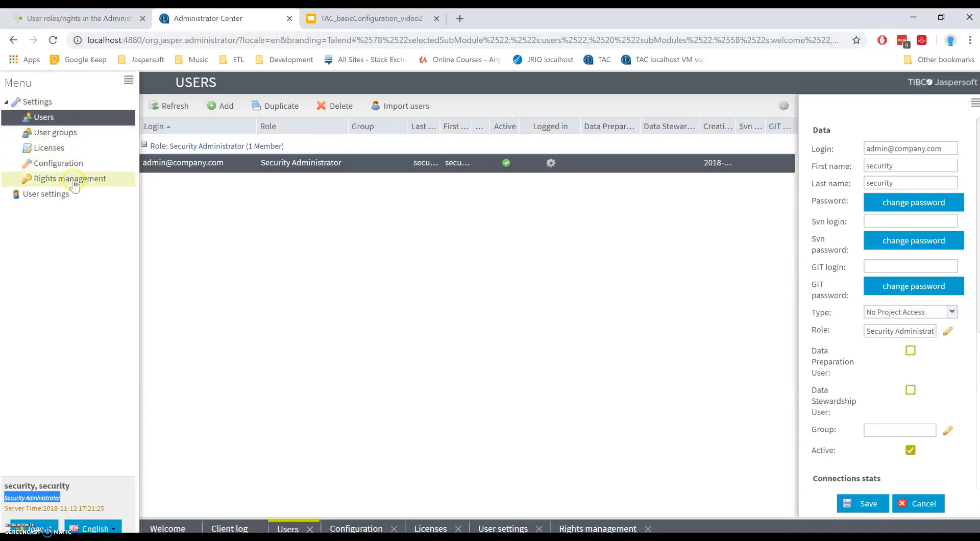
{"action": "left_click", "coordinate": [102, 13]}
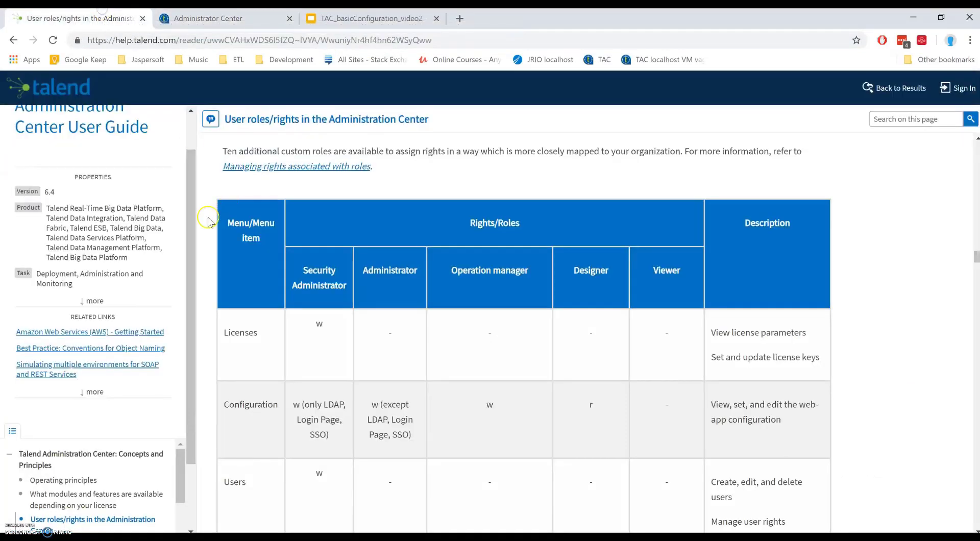
{"action": "scroll", "coordinate": [162, 204], "scroll_direction": "up", "scroll_amount": 1}
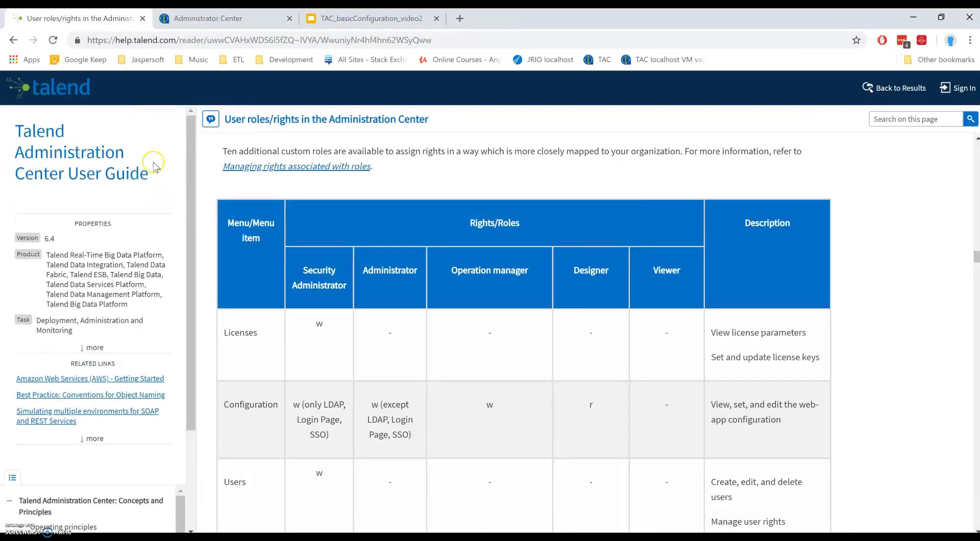
{"action": "scroll", "coordinate": [164, 184], "scroll_direction": "down", "scroll_amount": 3}
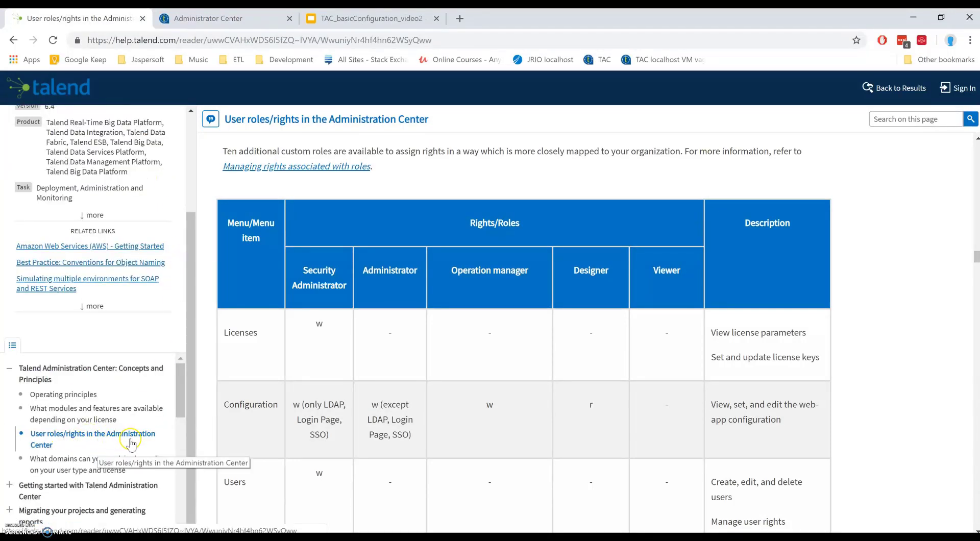
{"action": "scroll", "coordinate": [486, 317], "scroll_direction": "down", "scroll_amount": 1}
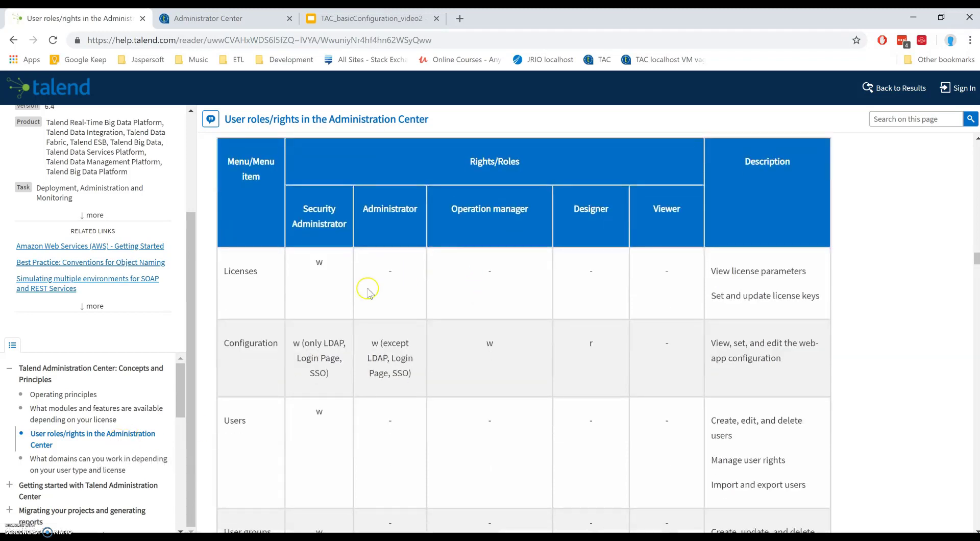
{"action": "scroll", "coordinate": [365, 275], "scroll_direction": "up", "scroll_amount": 1}
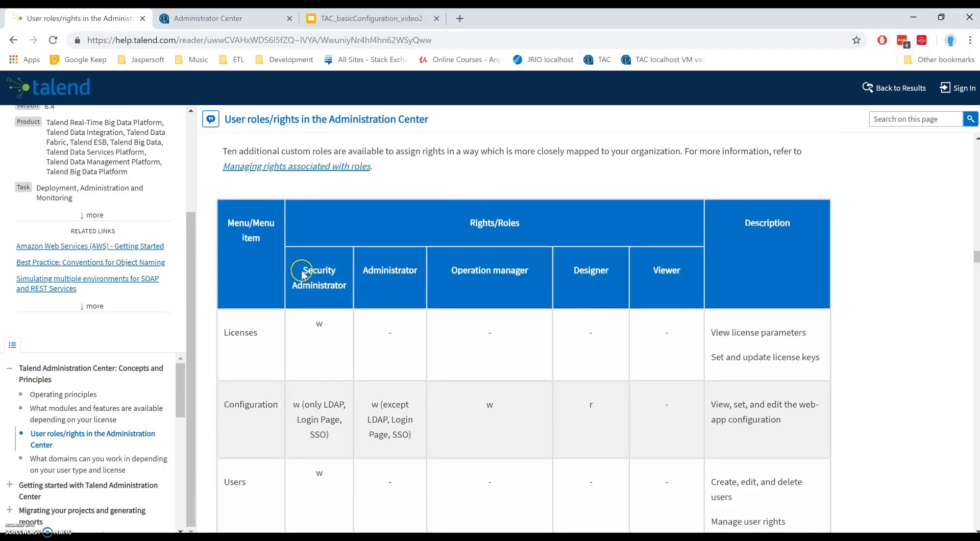
{"action": "left_click_drag", "start_coordinate": [301, 271], "coordinate": [396, 268]}
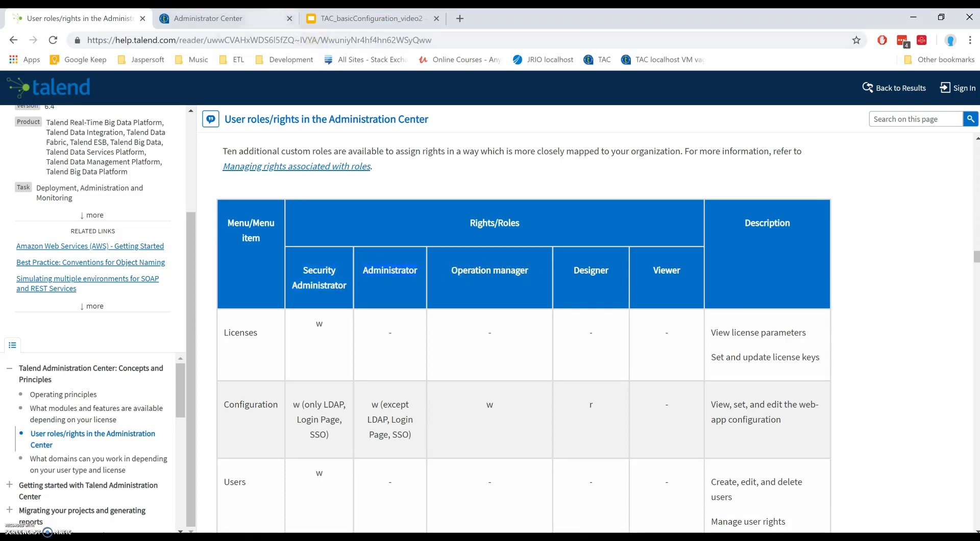
{"action": "left_click", "coordinate": [265, 19]}
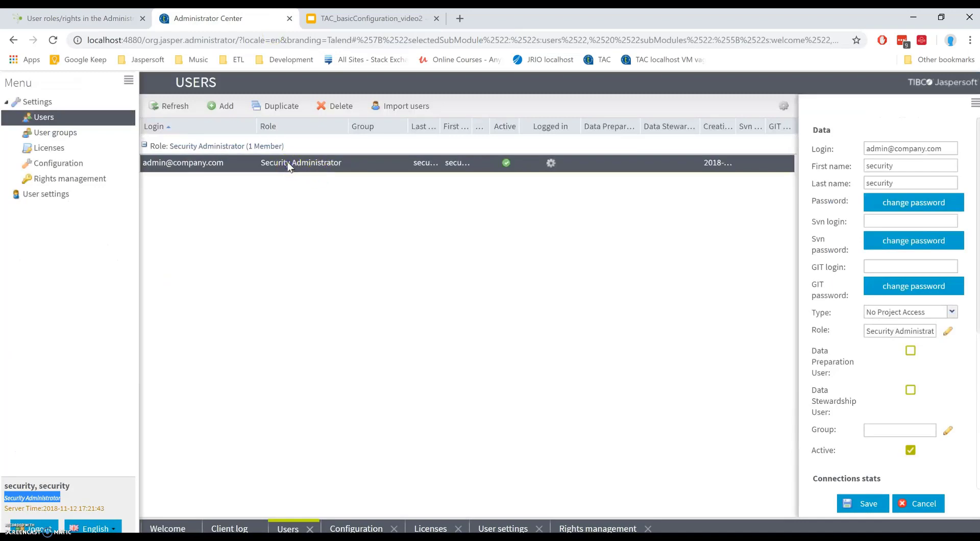
Step: Make the security user Data Integration type with Administrator and Operation manager roles, and save
{"action": "left_click", "coordinate": [953, 313]}
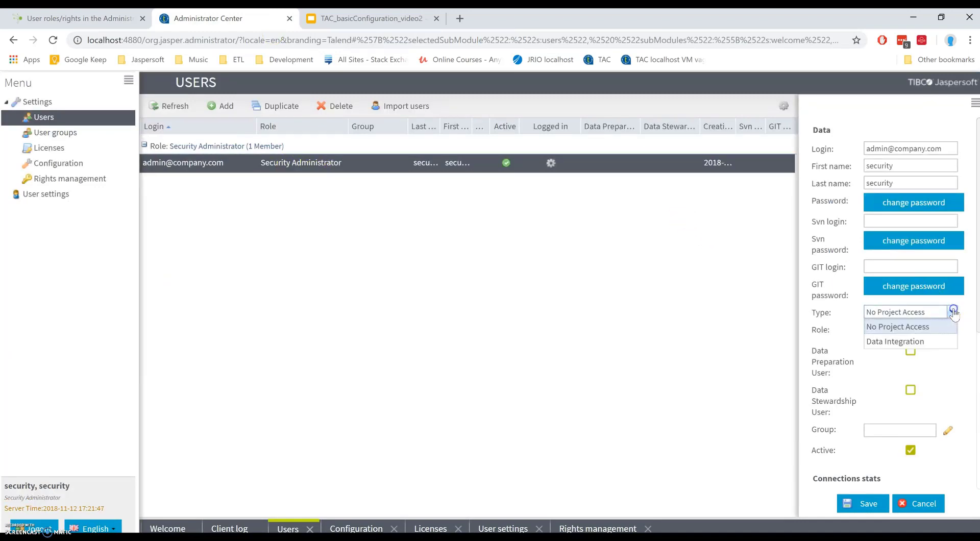
{"action": "left_click", "coordinate": [911, 346]}
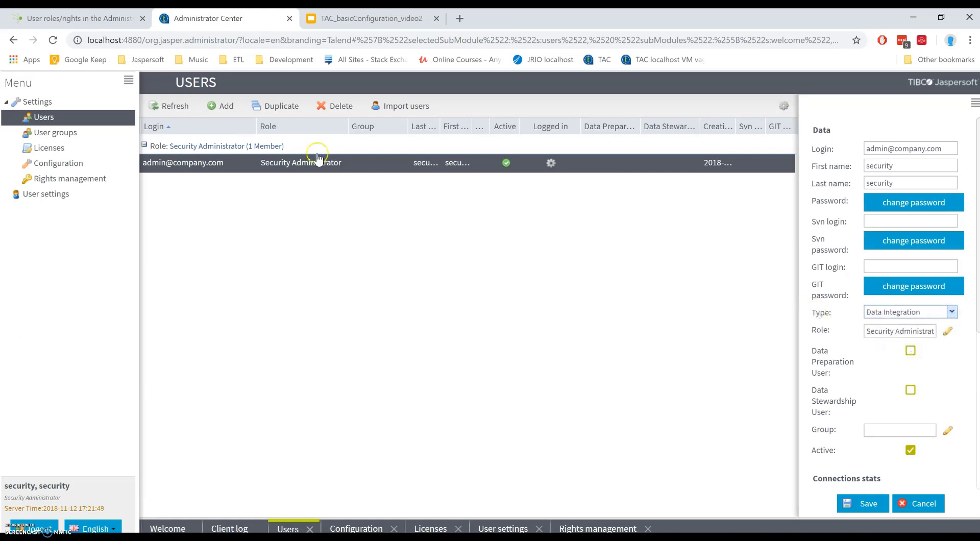
{"action": "left_click", "coordinate": [948, 333]}
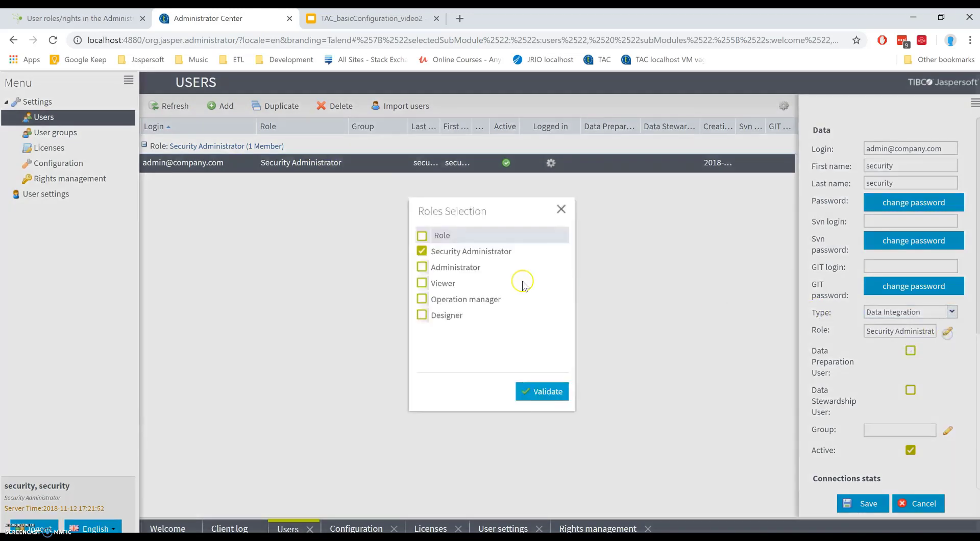
{"action": "left_click", "coordinate": [422, 270]}
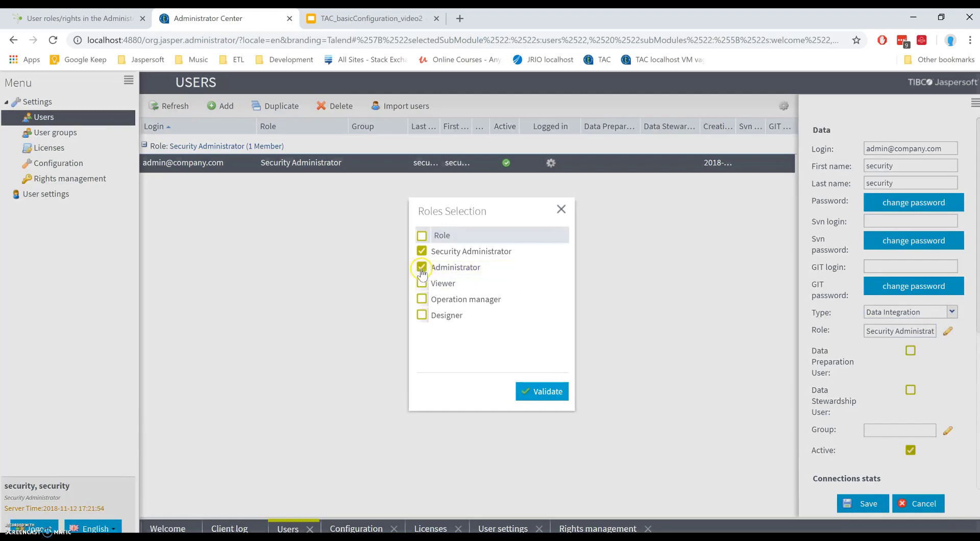
{"action": "left_click", "coordinate": [422, 300]}
{"action": "left_click", "coordinate": [547, 391]}
{"action": "left_click", "coordinate": [869, 503]}
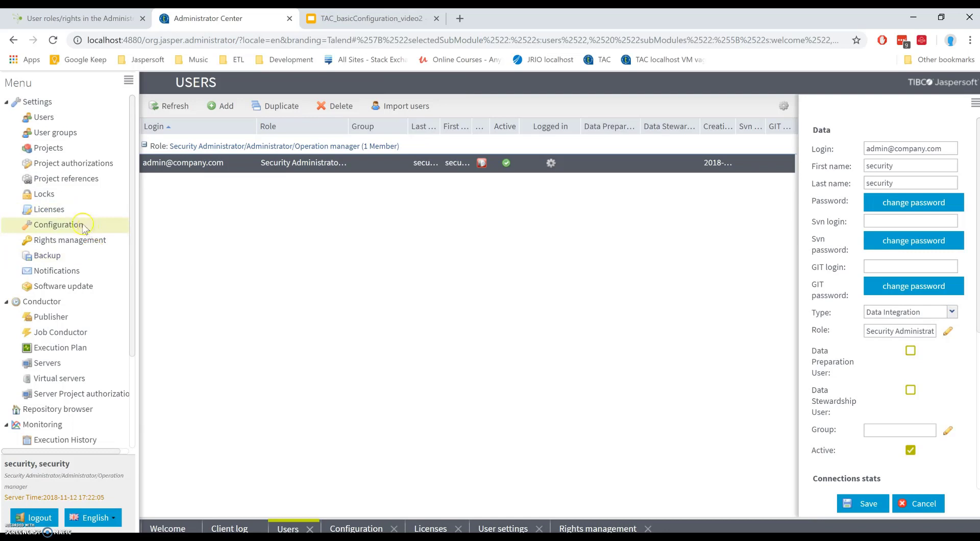
Step: Go through the Settings menu to the Licenses page showing the NAMED 6.4 license
{"action": "left_click", "coordinate": [41, 227]}
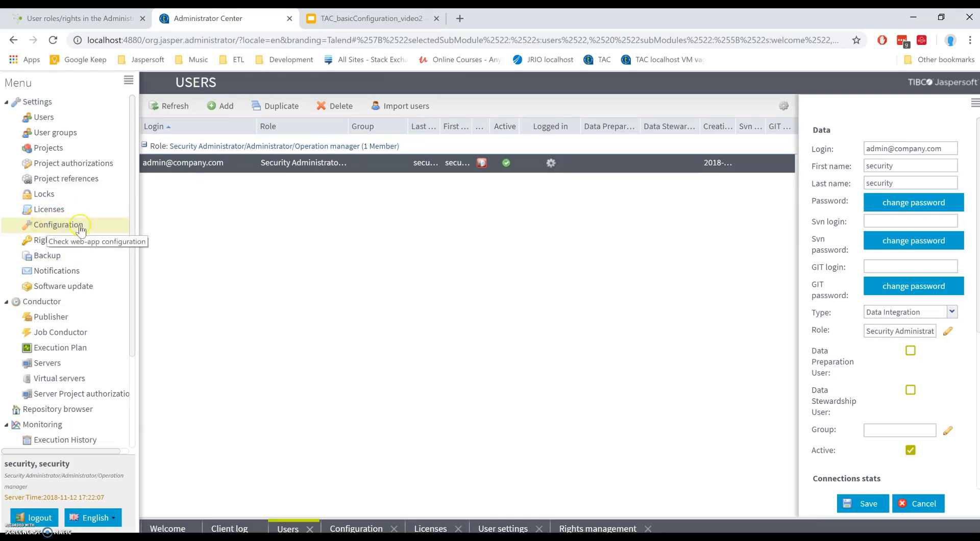
{"action": "left_click", "coordinate": [78, 304]}
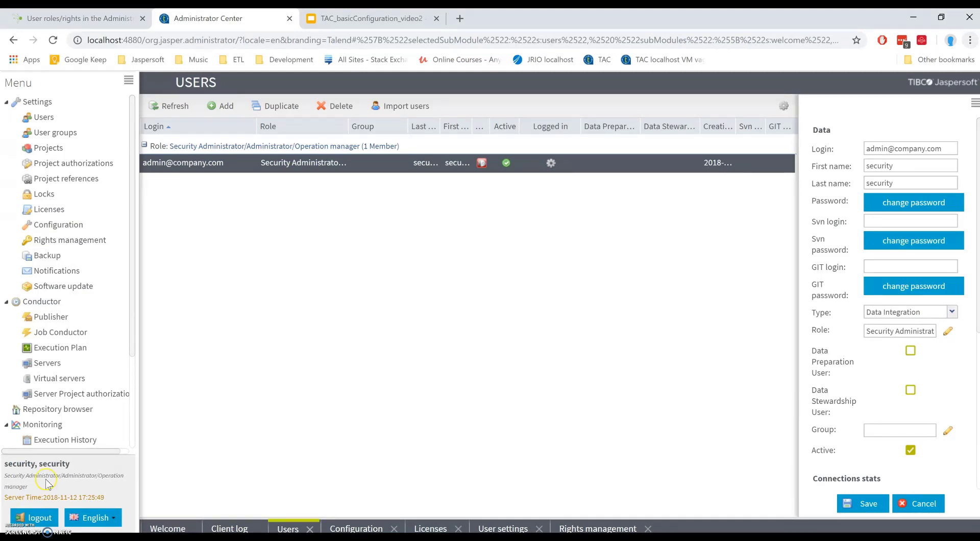
{"action": "left_click", "coordinate": [121, 207]}
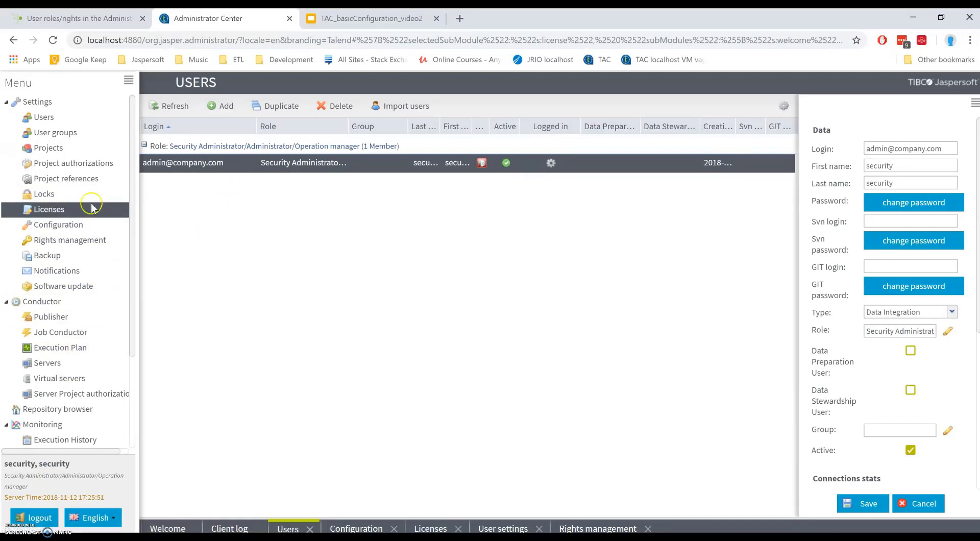
{"action": "left_click", "coordinate": [54, 210]}
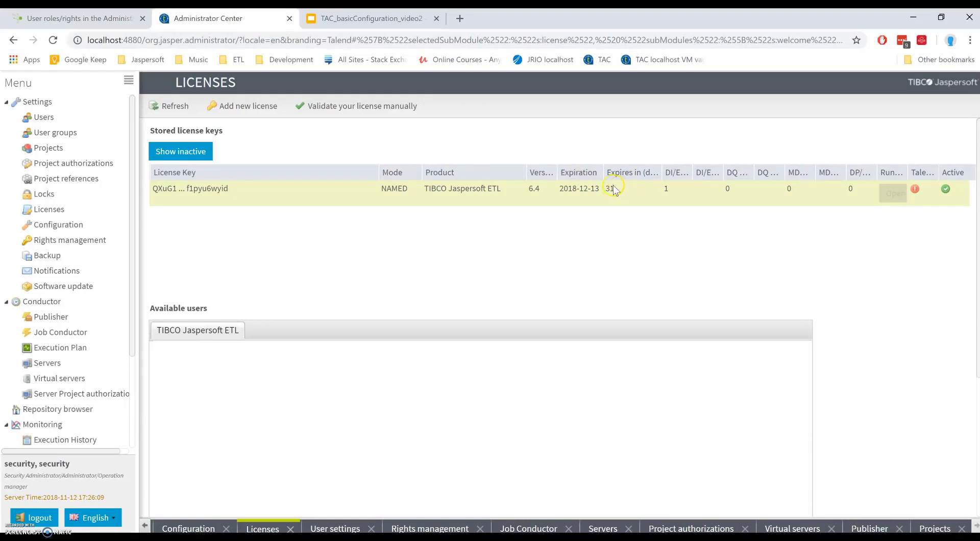
Step: Widen the DI/ESB Named and DI/ESB Concurrent license columns, then open a private browser window
{"action": "left_click", "coordinate": [553, 173]}
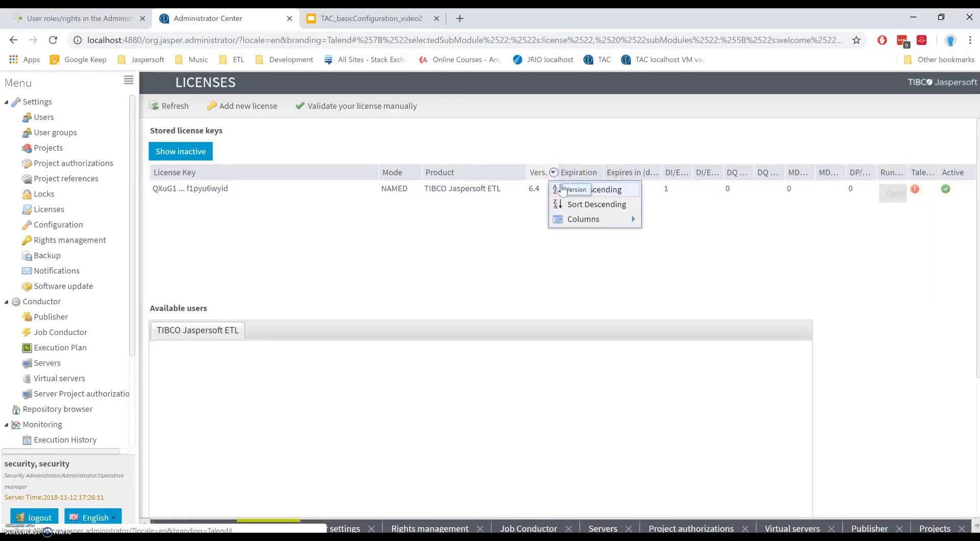
{"action": "left_click", "coordinate": [574, 219]}
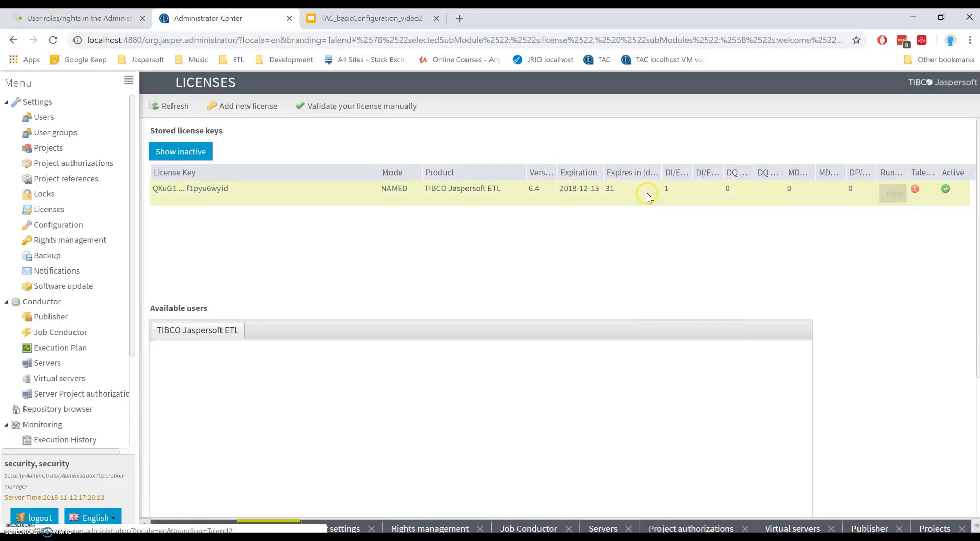
{"action": "left_click_drag", "start_coordinate": [693, 174], "coordinate": [733, 175]}
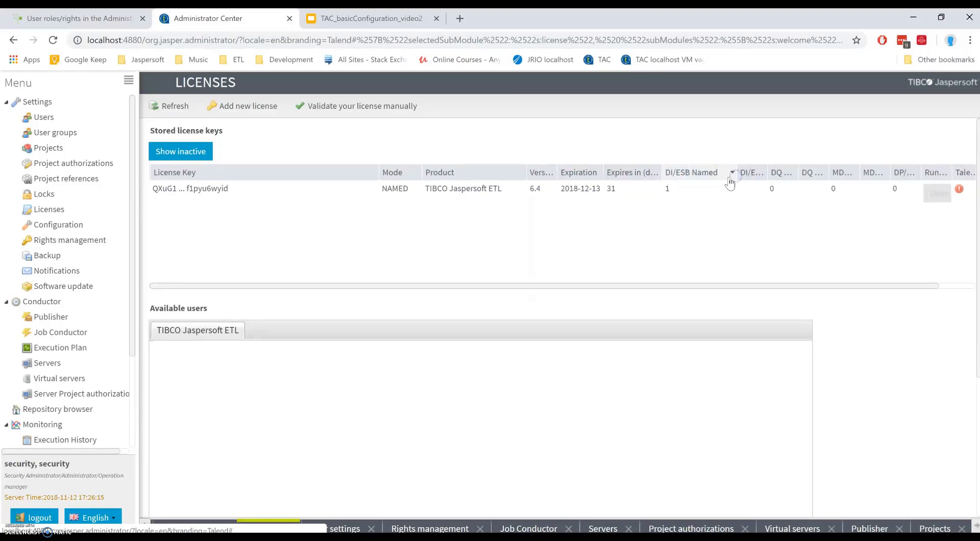
{"action": "left_click", "coordinate": [679, 191]}
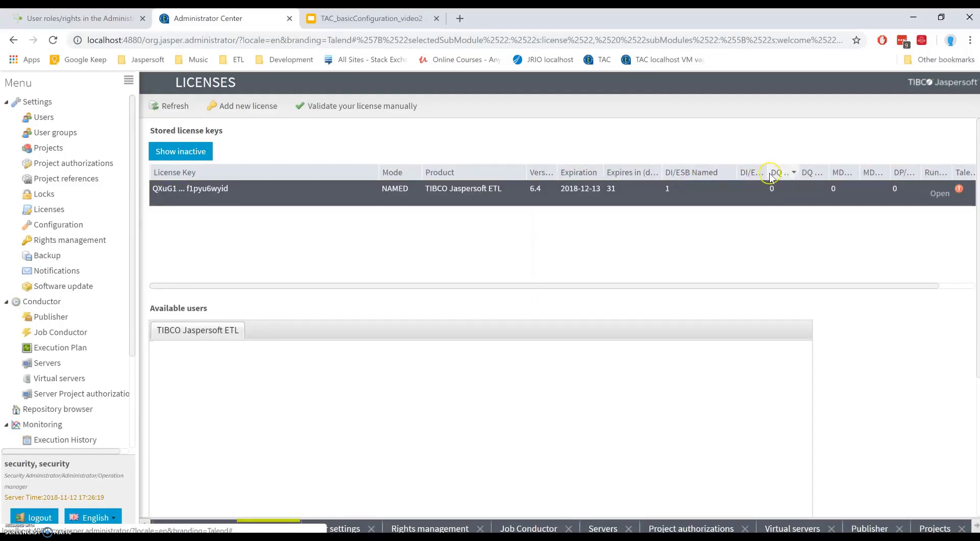
{"action": "left_click_drag", "start_coordinate": [767, 174], "coordinate": [806, 175]}
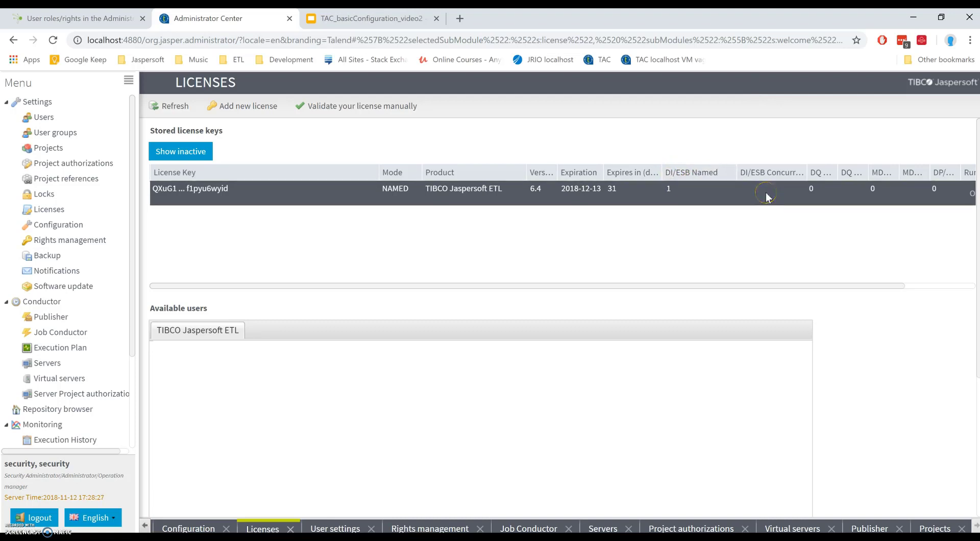
{"action": "left_click", "coordinate": [416, 186]}
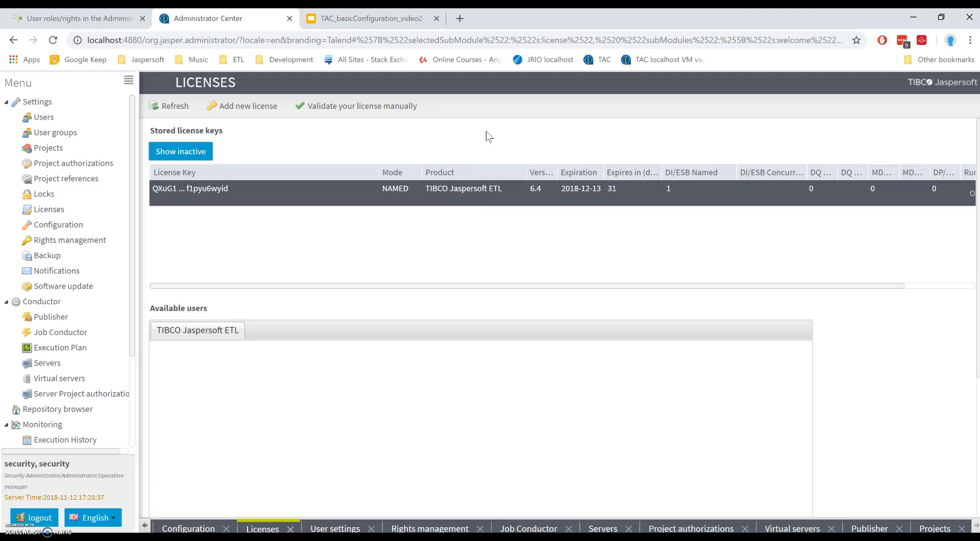
{"action": "key", "text": "ctrl+shift+n"}
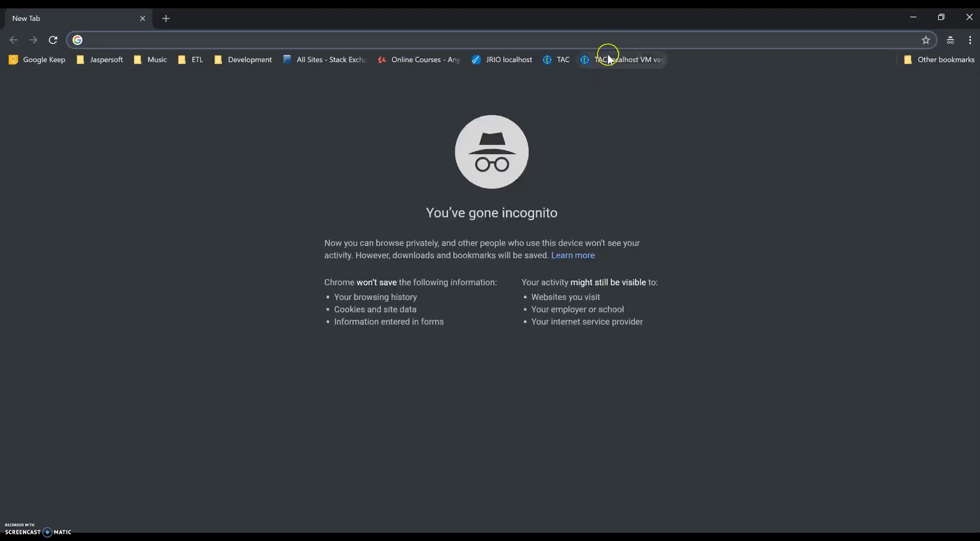
Step: Try the admin login in the private window, then close it after the 'already logged on' error
{"action": "left_click", "coordinate": [608, 59]}
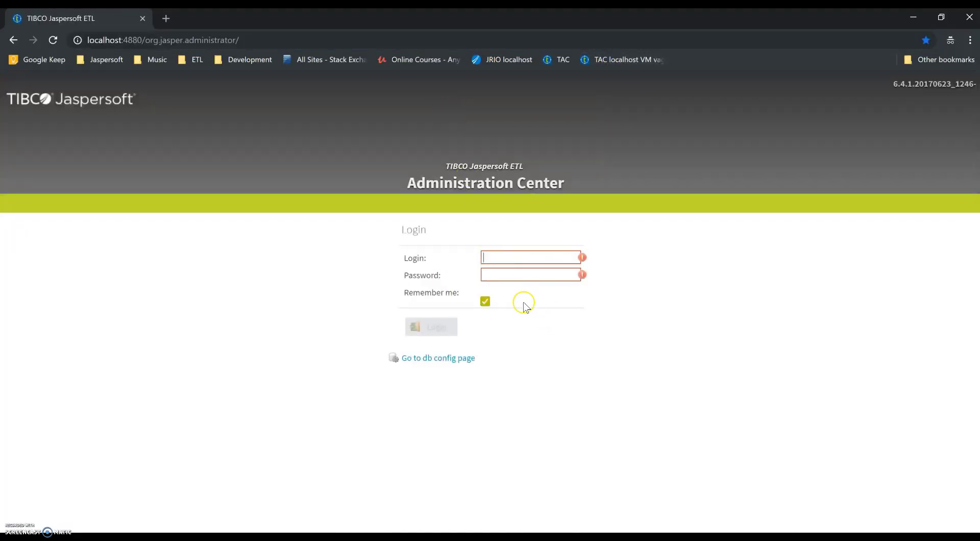
{"action": "type", "text": "admin@compa"}
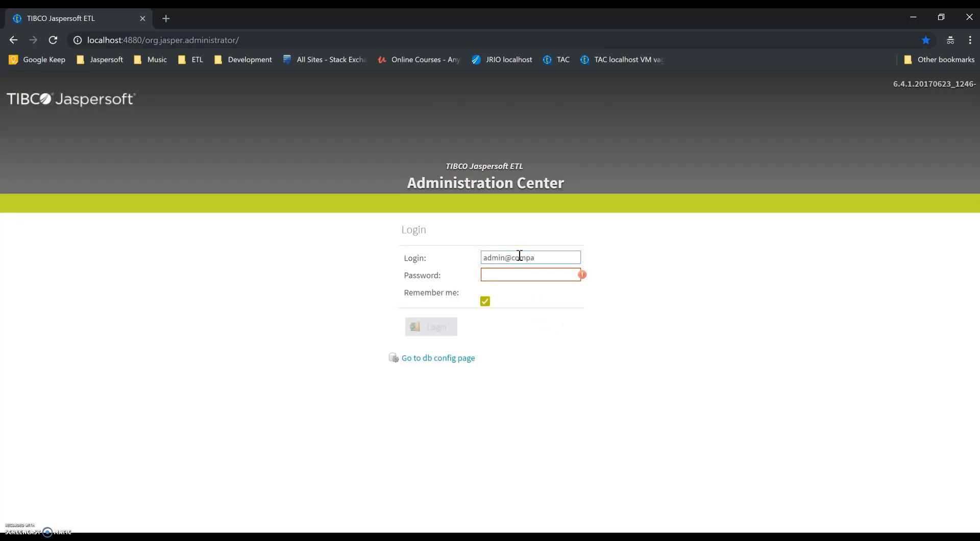
{"action": "type", "text": "dm"}
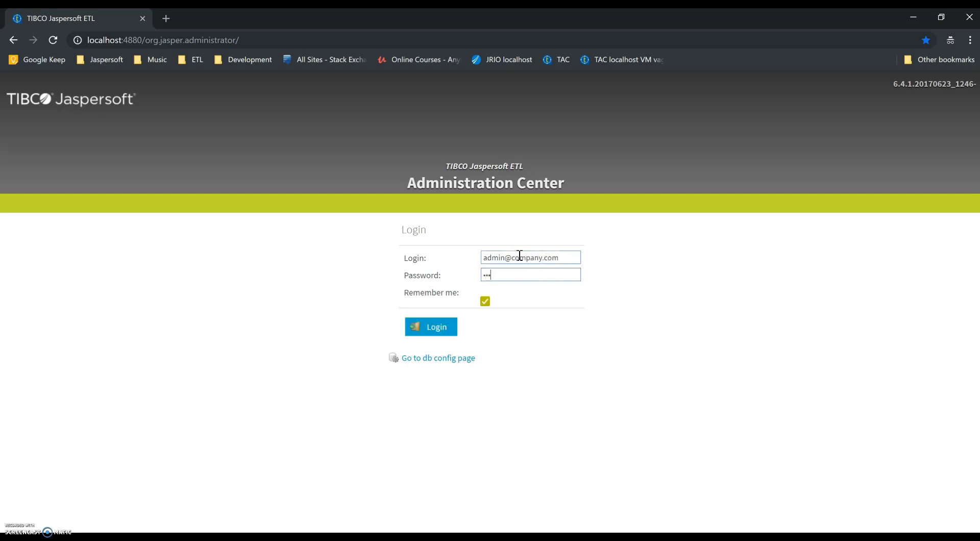
{"action": "key", "text": "Return"}
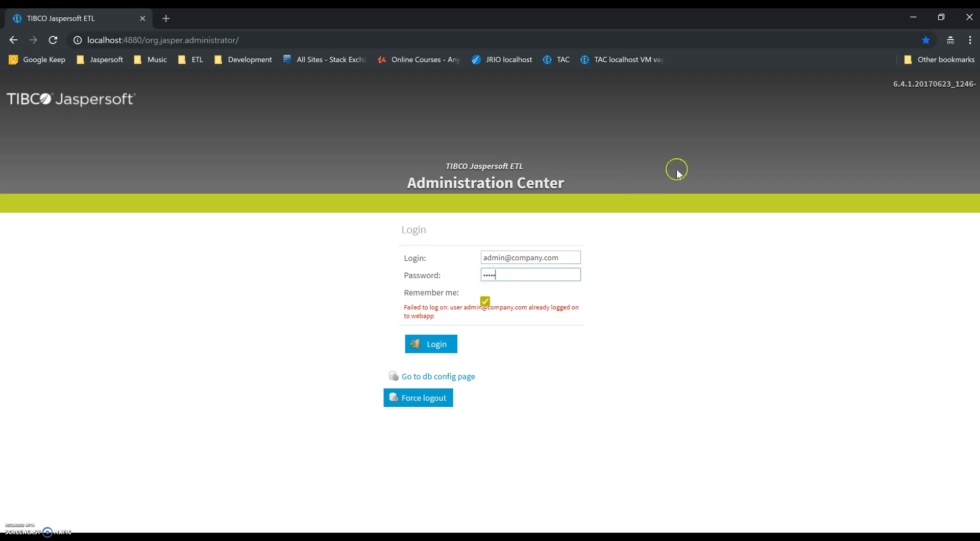
{"action": "left_click", "coordinate": [970, 18]}
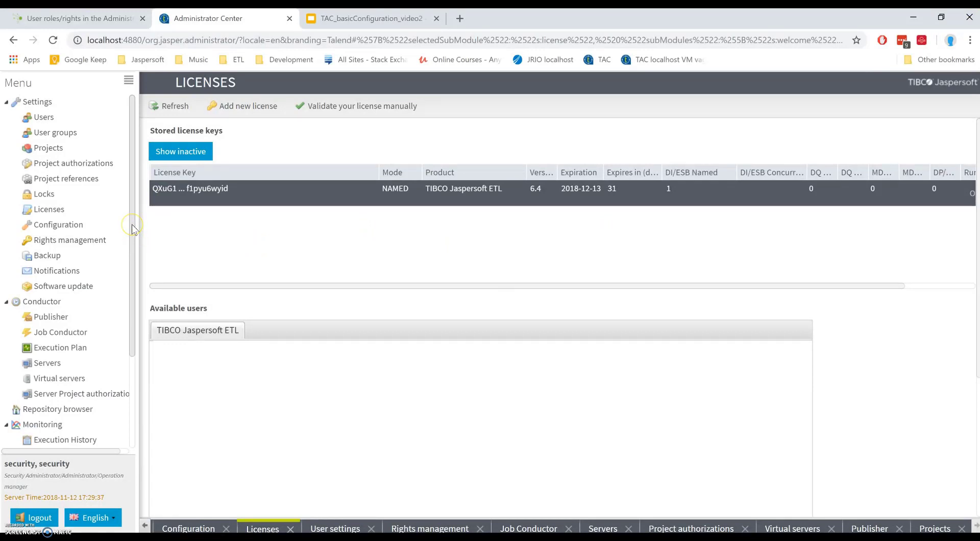
Step: On the Users page, add a new user 'test' with its login, first name and password
{"action": "left_click", "coordinate": [92, 119]}
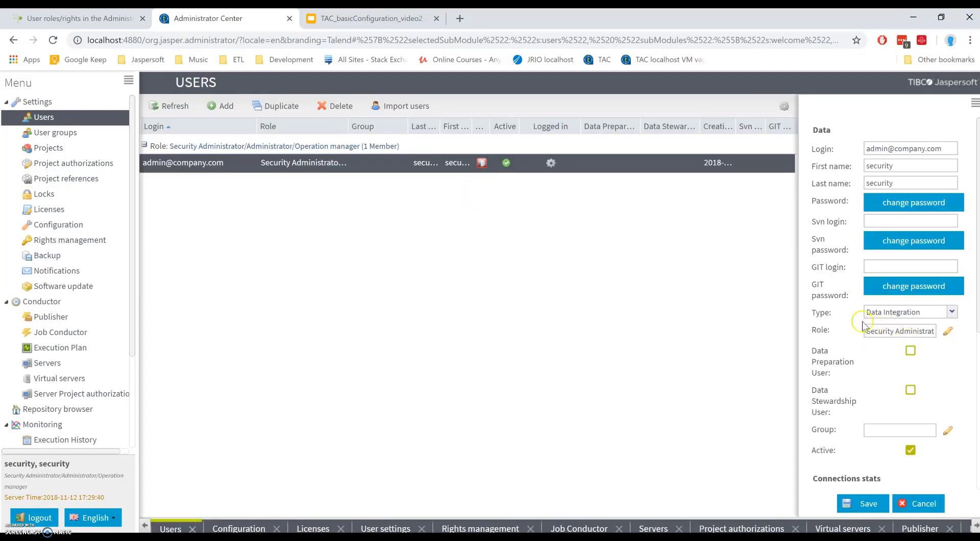
{"action": "left_click", "coordinate": [337, 204]}
{"action": "left_click", "coordinate": [221, 106]}
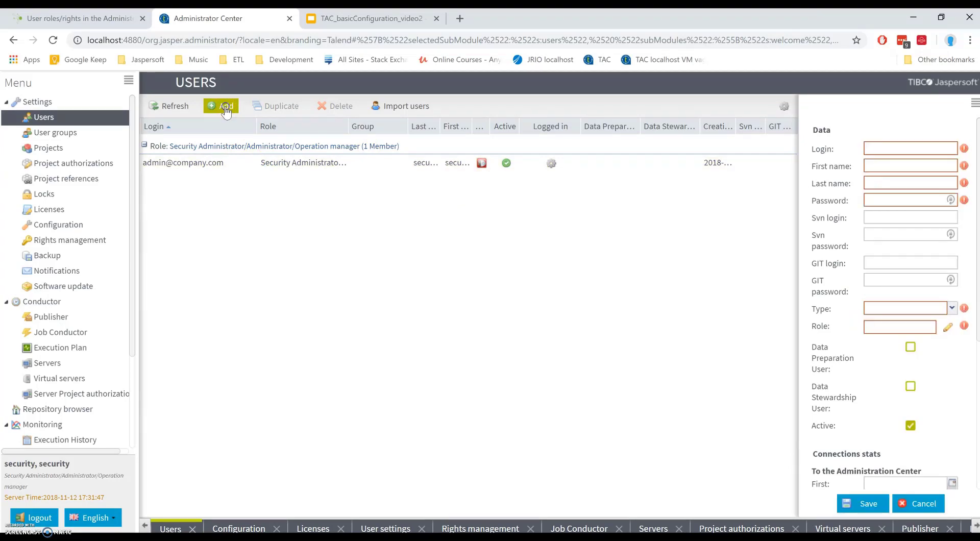
{"action": "left_click", "coordinate": [876, 152]}
{"action": "key", "text": "Tab"}
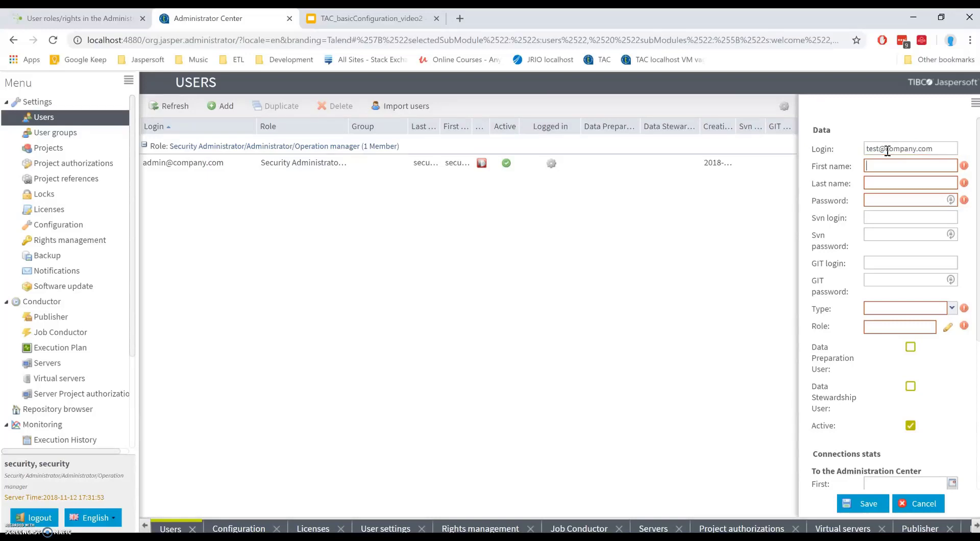
{"action": "type", "text": "est"}
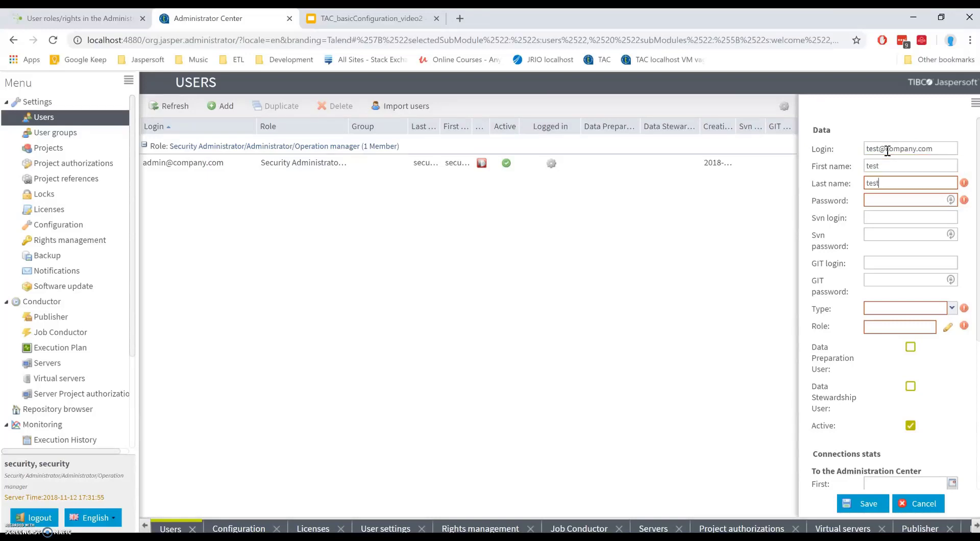
{"action": "key", "text": "Tab"}
{"action": "type", "text": "tes"}
Step: Set the new user's type to Data Integration, give it Viewer and Designer roles, and save
{"action": "left_click", "coordinate": [952, 308]}
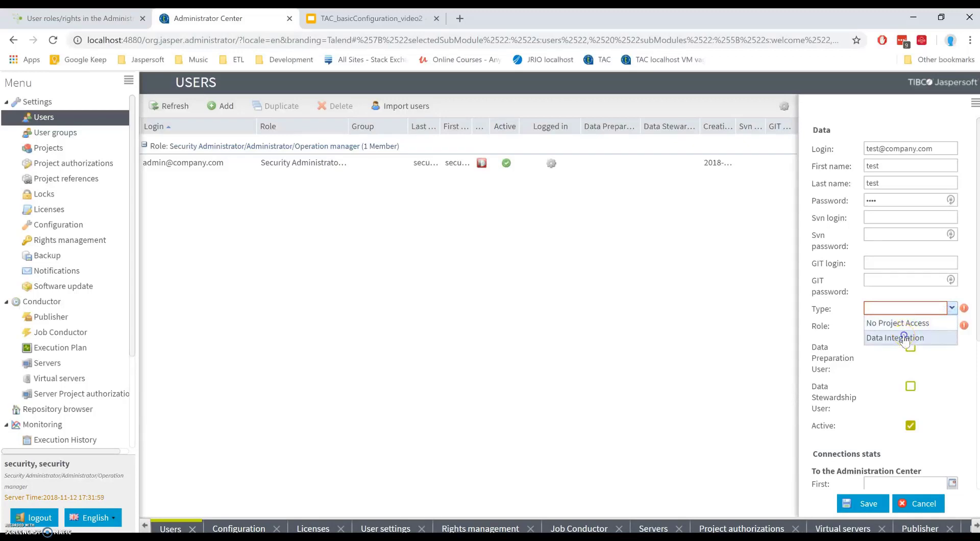
{"action": "left_click", "coordinate": [902, 338]}
{"action": "left_click", "coordinate": [950, 328]}
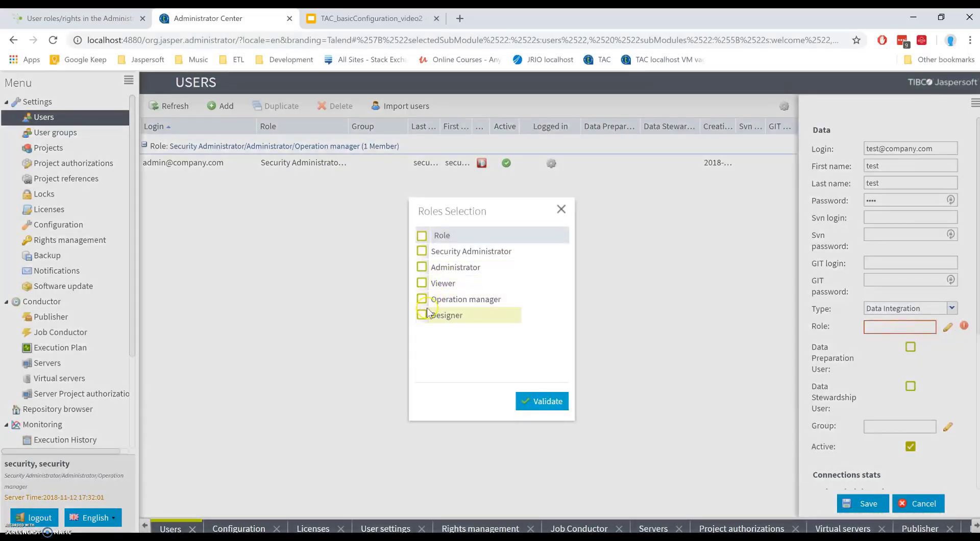
{"action": "left_click", "coordinate": [421, 282]}
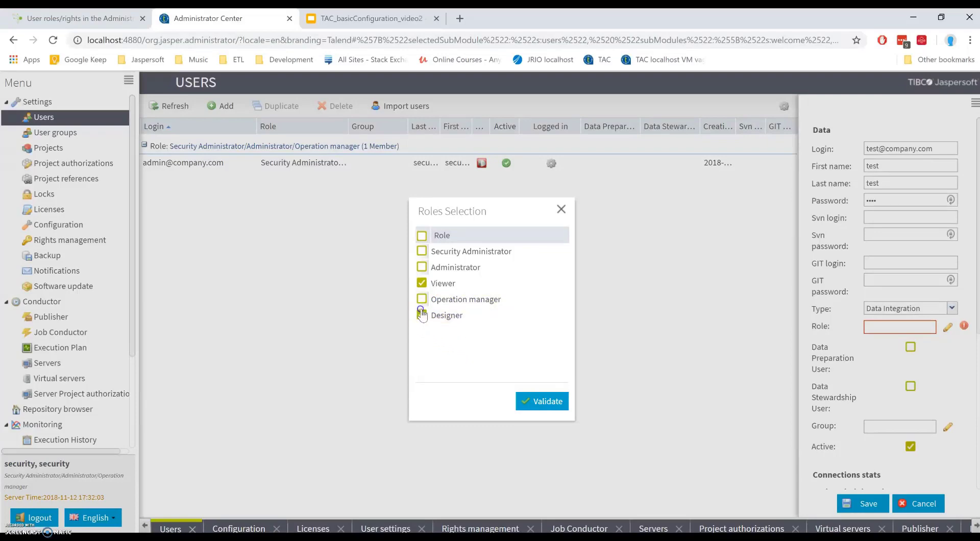
{"action": "left_click", "coordinate": [422, 315]}
{"action": "left_click", "coordinate": [536, 401]}
{"action": "left_click", "coordinate": [864, 504]}
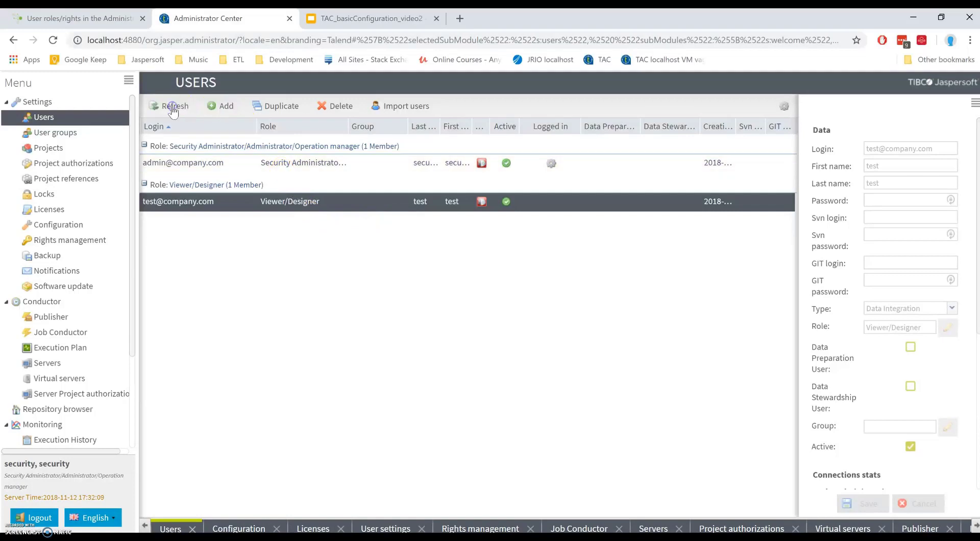
Step: Check User groups, return to the Users list, and open an incognito window at the Administration Center address
{"action": "left_click", "coordinate": [79, 132]}
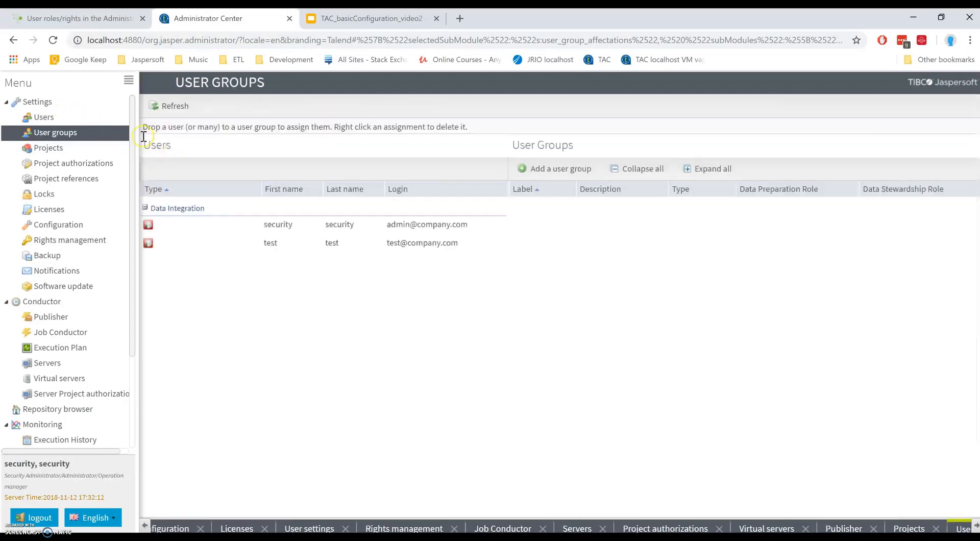
{"action": "left_click", "coordinate": [85, 116]}
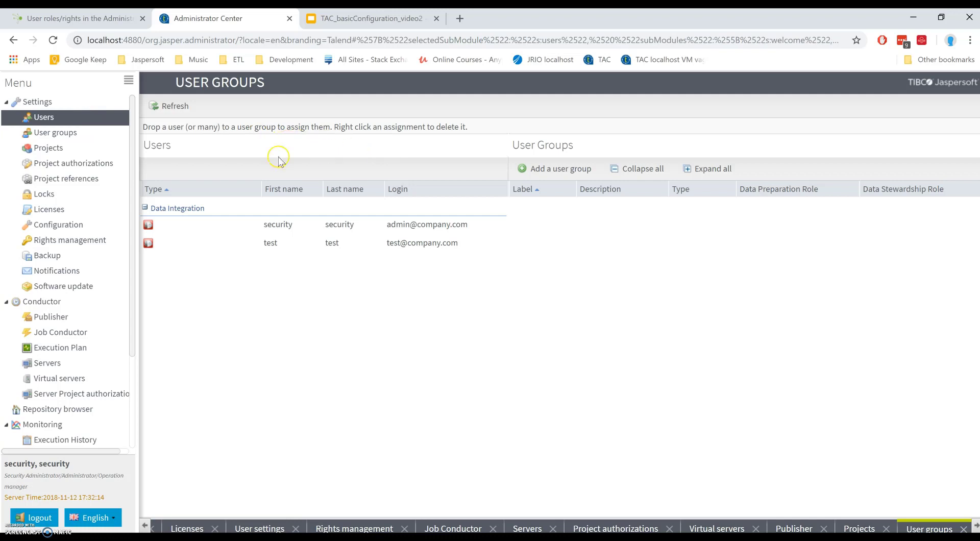
{"action": "left_click", "coordinate": [108, 121]}
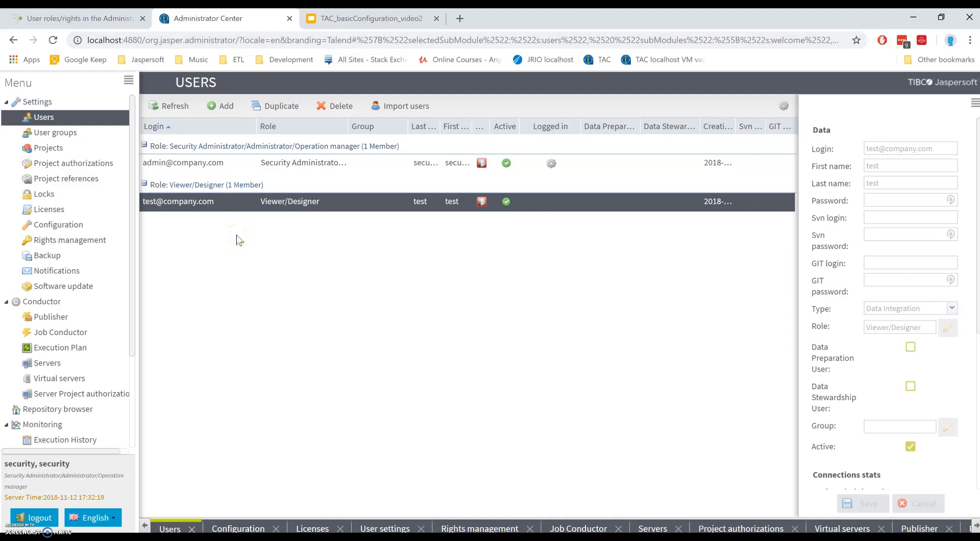
{"action": "key", "text": "ctrl+shift+n"}
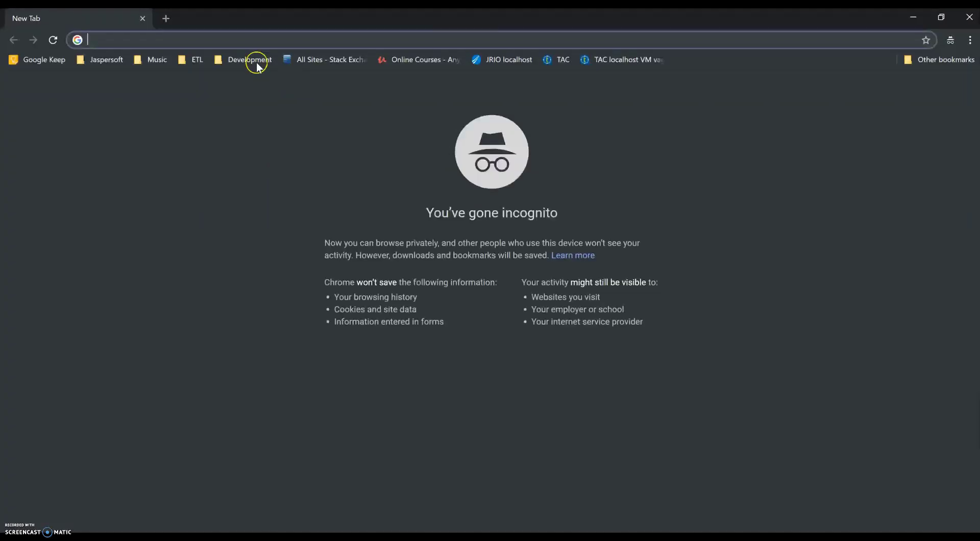
{"action": "left_click", "coordinate": [593, 64]}
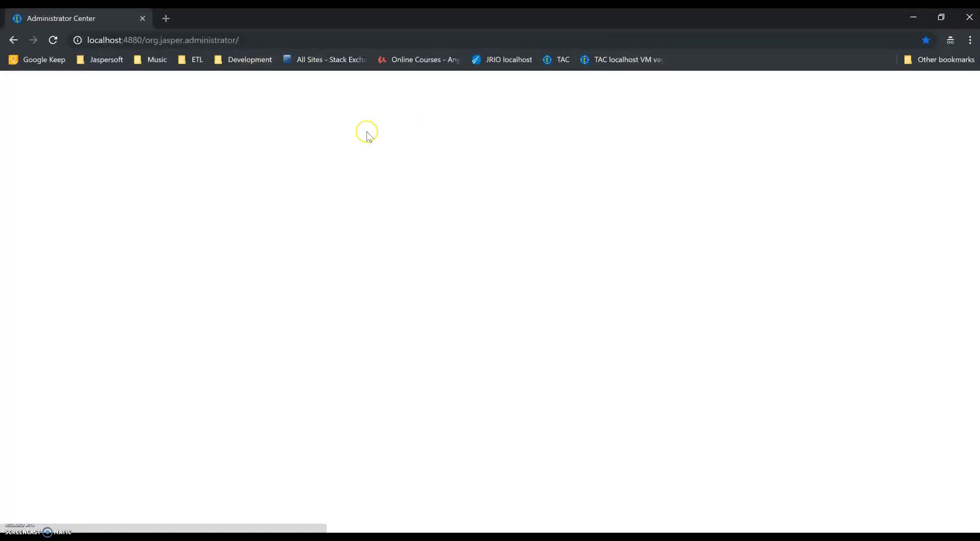
Step: Log in as the test user with its login and password, view its restricted menu, then log out
{"action": "left_click", "coordinate": [498, 258]}
{"action": "type", "text": "test@"}
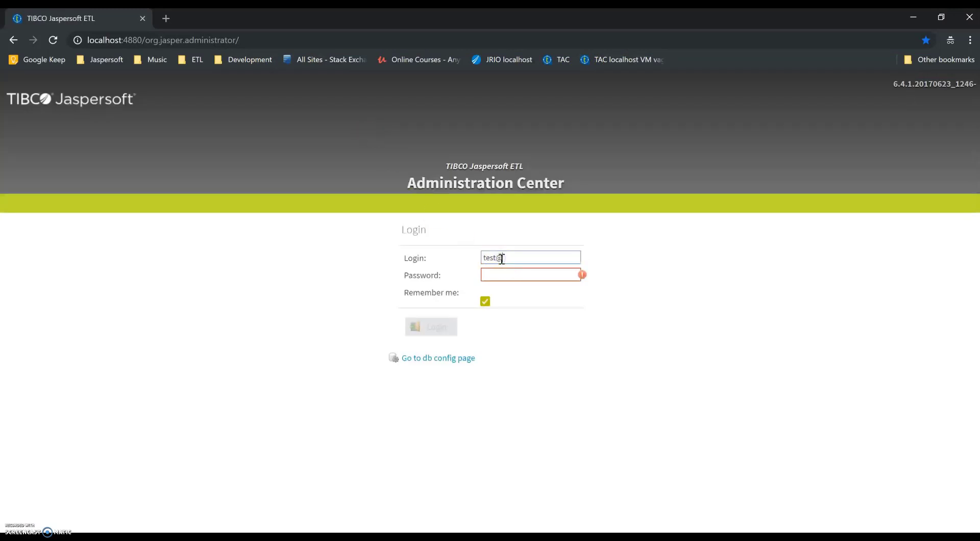
{"action": "type", "text": "company.com"}
{"action": "key", "text": "Tab"}
{"action": "type", "text": "test"}
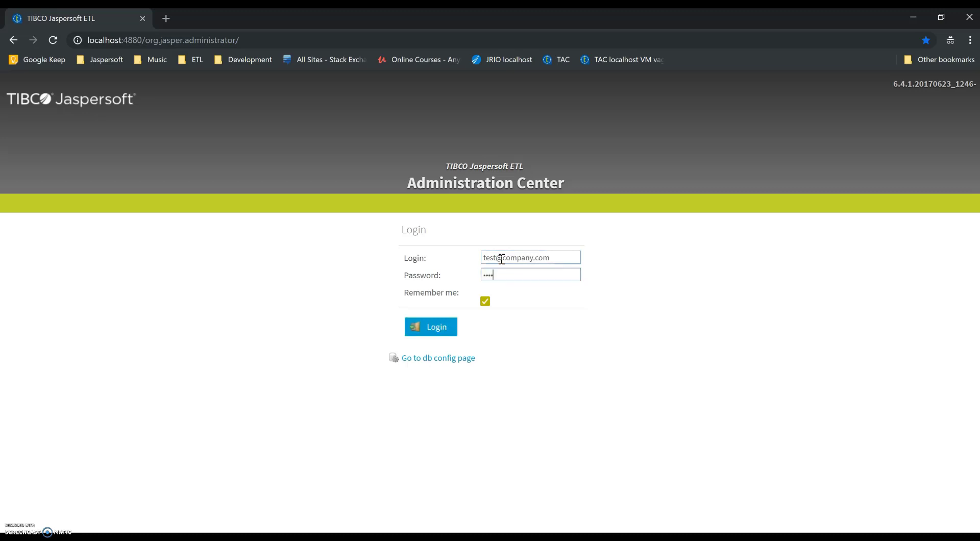
{"action": "left_click", "coordinate": [431, 328]}
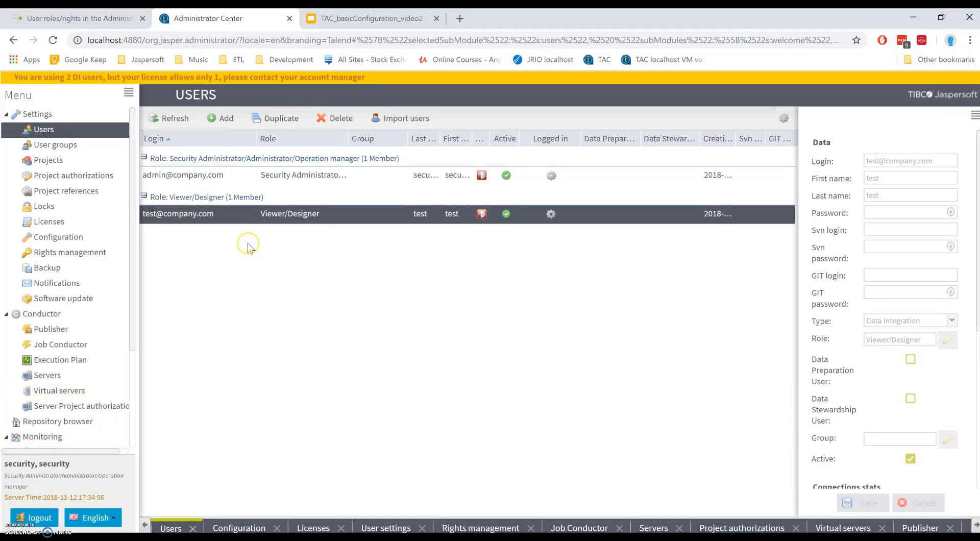
{"action": "left_click", "coordinate": [70, 82]}
{"action": "key", "text": "alt+Tab"}
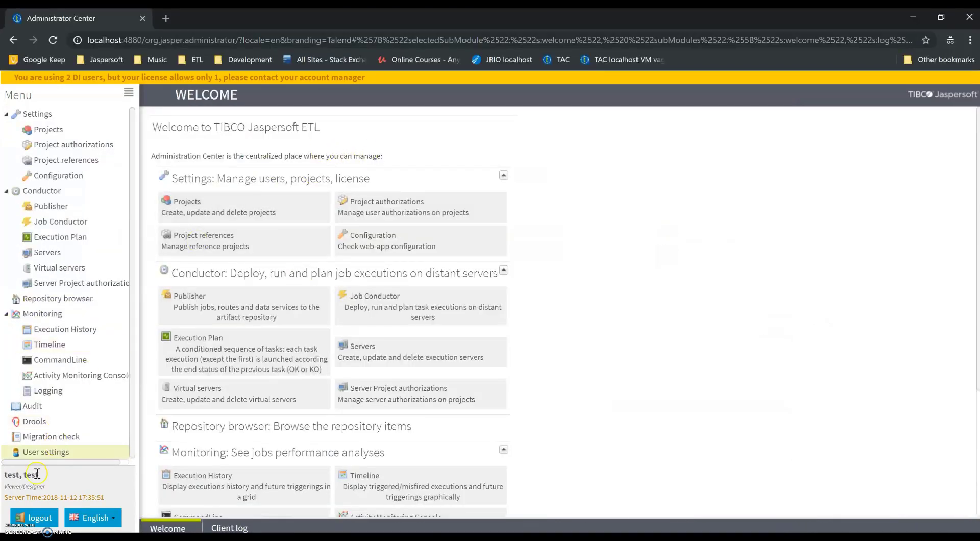
{"action": "left_click", "coordinate": [28, 517]}
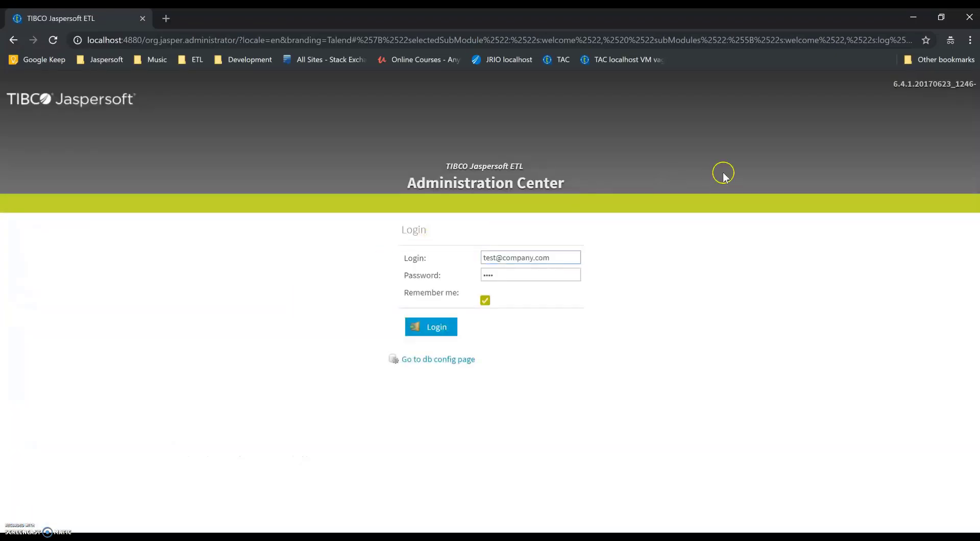
Step: In the admin window, refresh the users list, delete the test user, then log in again as admin
{"action": "key", "text": "alt+Tab"}
{"action": "left_click", "coordinate": [185, 117]}
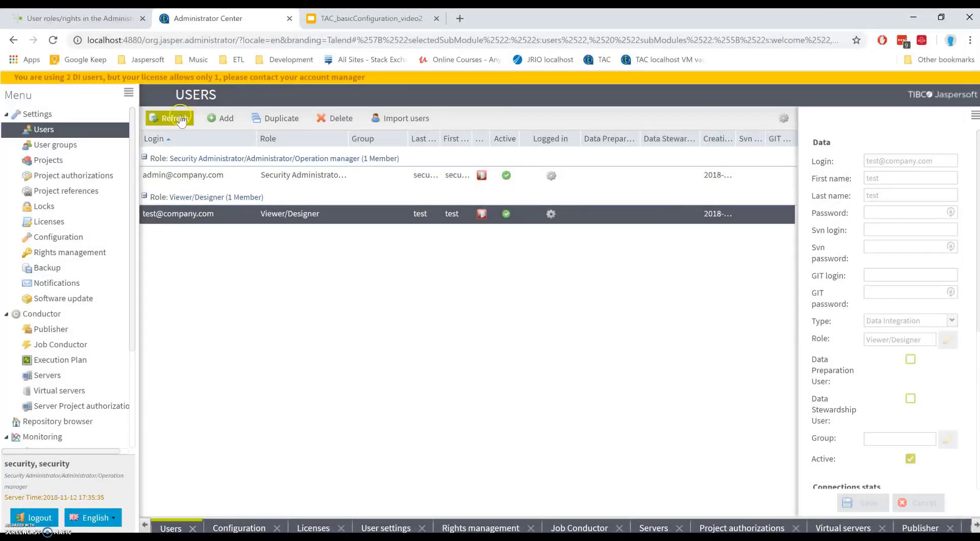
{"action": "left_click", "coordinate": [338, 118]}
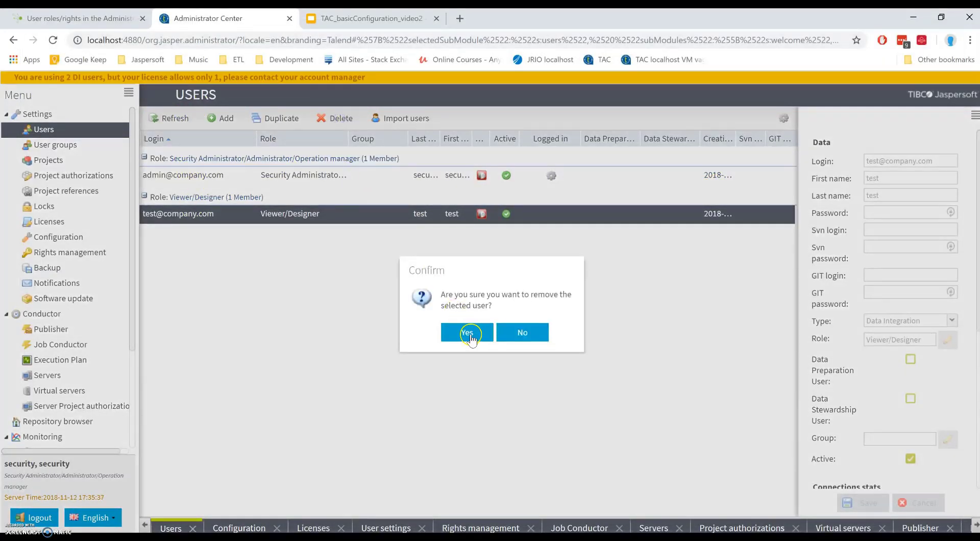
{"action": "left_click", "coordinate": [467, 333]}
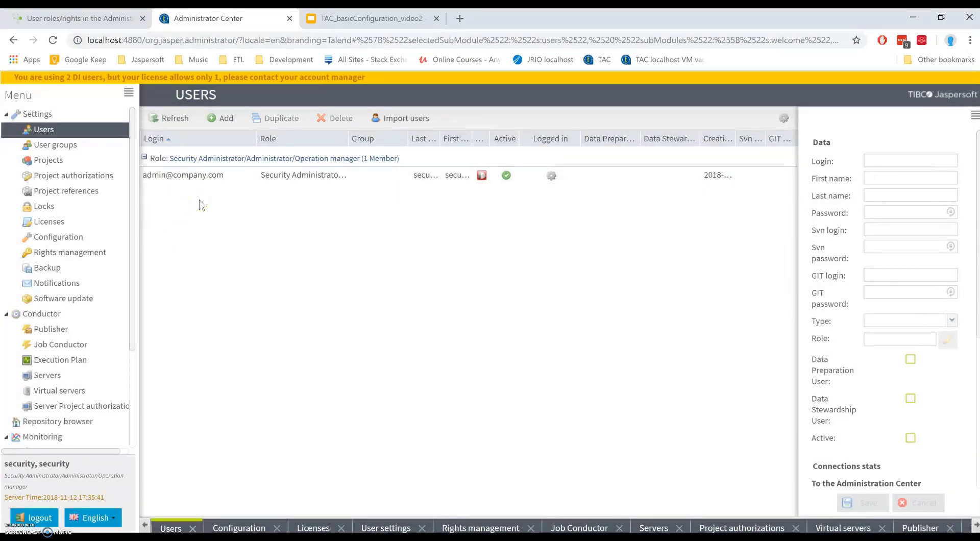
{"action": "left_click", "coordinate": [39, 518]}
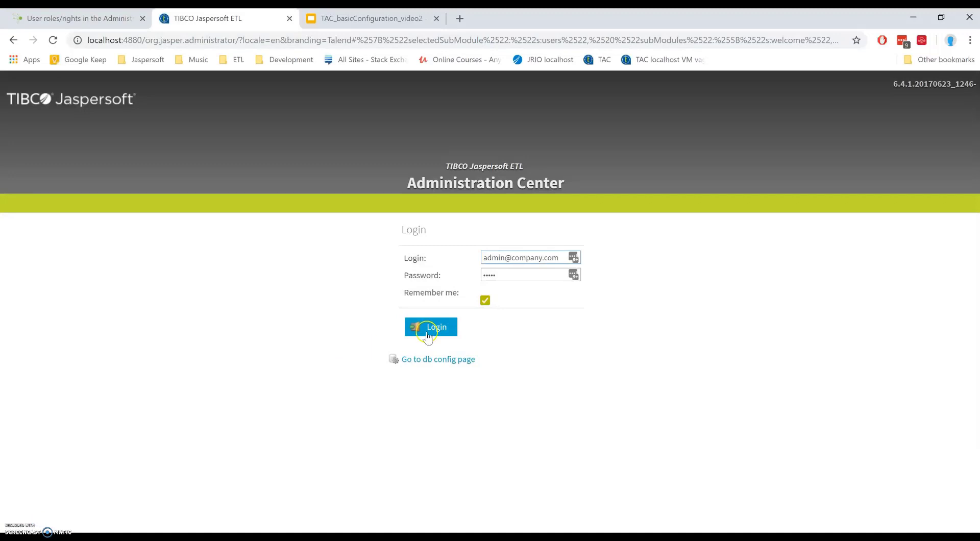
{"action": "left_click", "coordinate": [429, 330]}
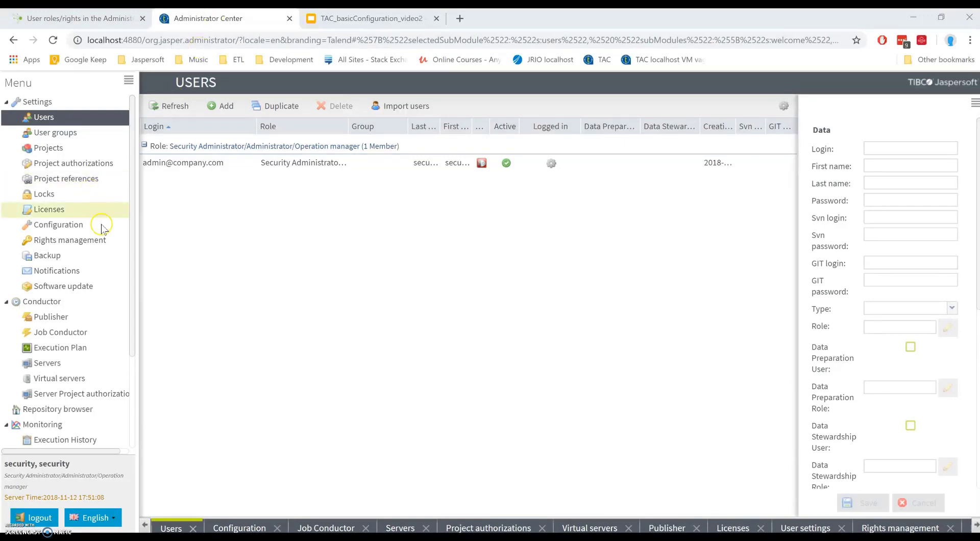
Step: Open Configuration, expand Job conductor and begin editing the Generated jobs folder path
{"action": "left_click", "coordinate": [77, 228]}
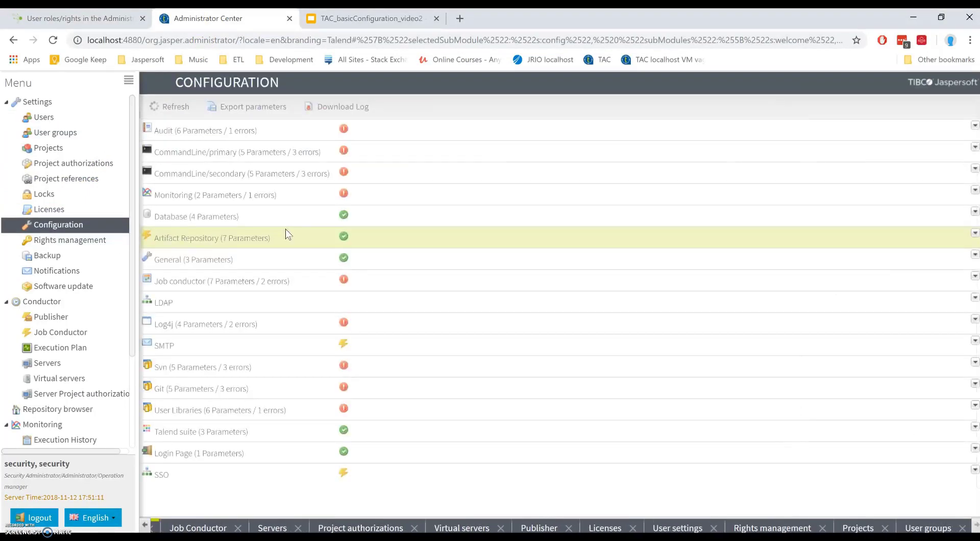
{"action": "left_click", "coordinate": [311, 281]}
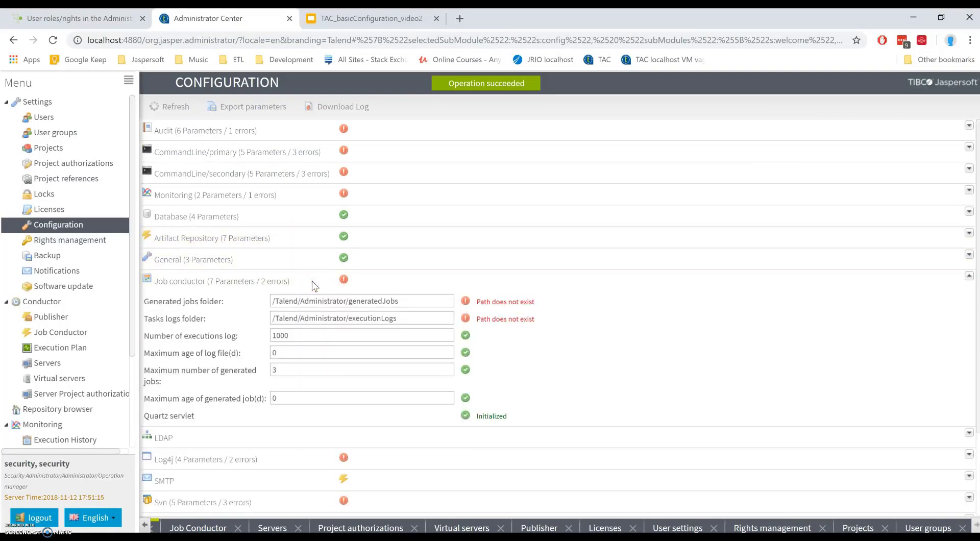
{"action": "left_click", "coordinate": [427, 299]}
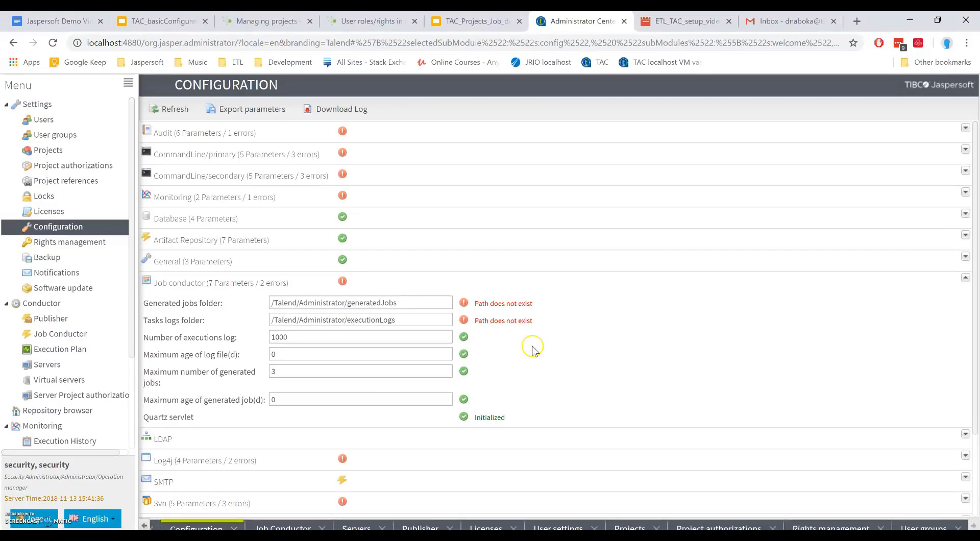
Step: List the etl folder, enter jobserver and create the generatedJobs folder
{"action": "left_click", "coordinate": [377, 536]}
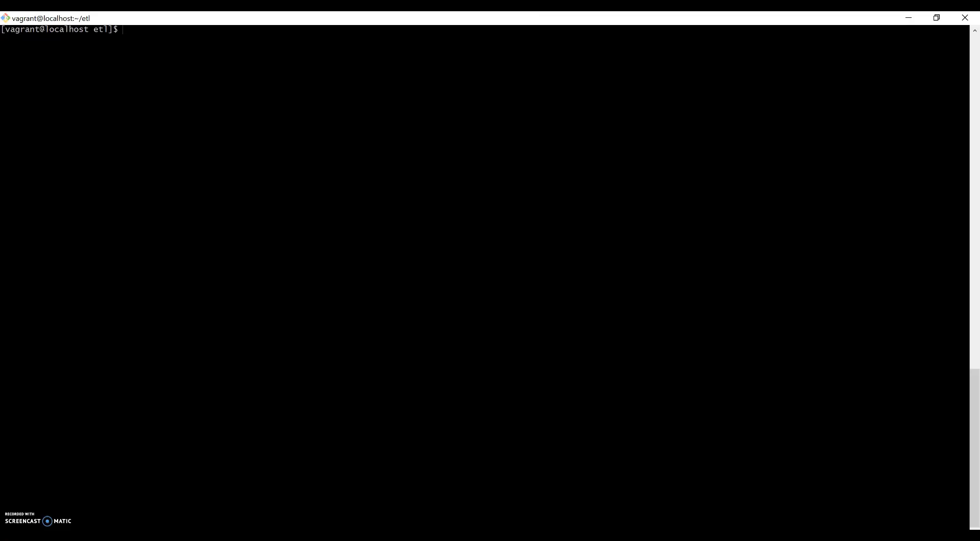
{"action": "type", "text": "ll"}
{"action": "key", "text": "Return"}
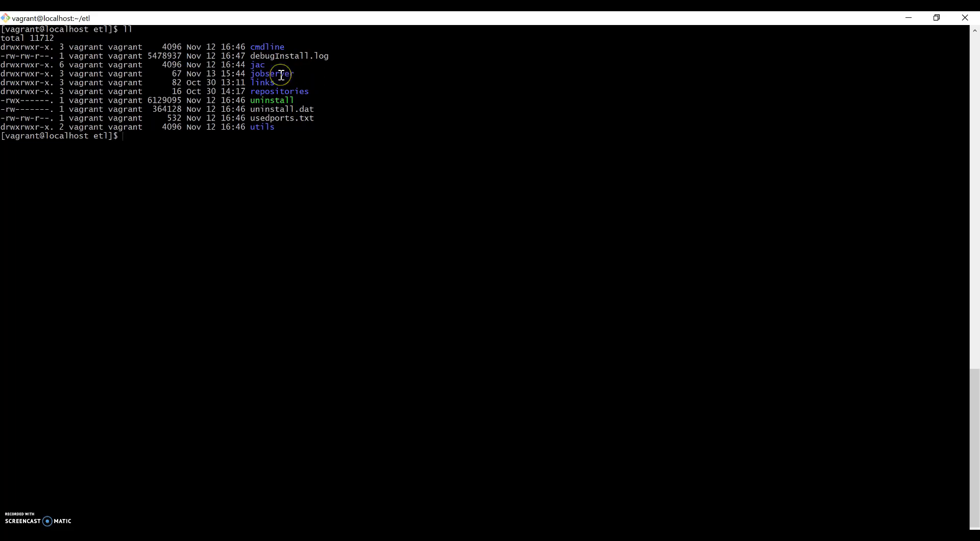
{"action": "key", "text": "alt+Tab"}
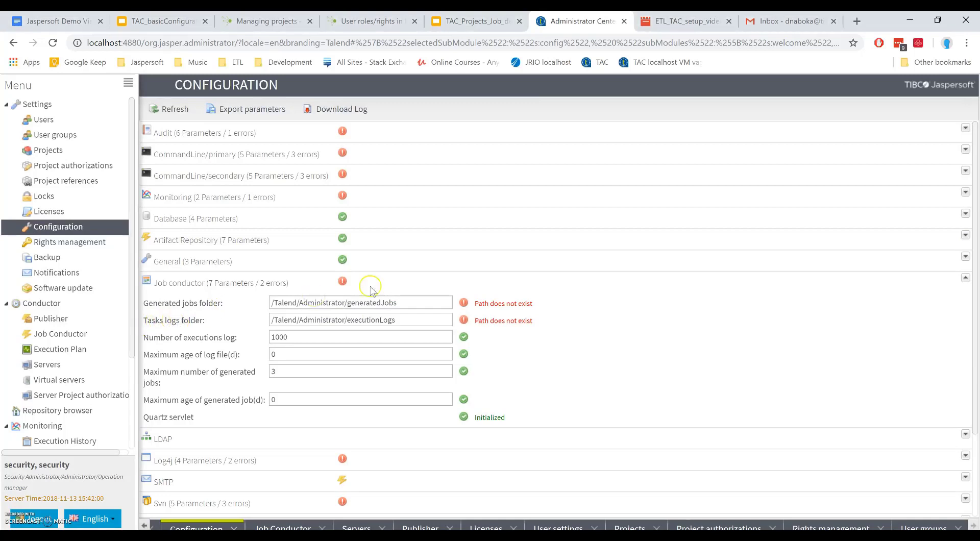
{"action": "double_click", "coordinate": [381, 305]}
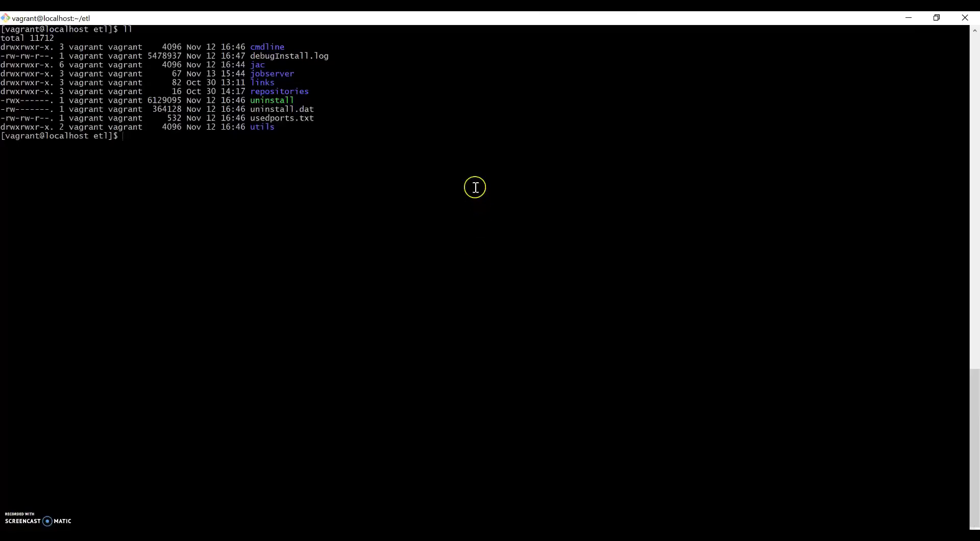
{"action": "type", "text": "mkdi"}
{"action": "type", "text": "o"}
{"action": "key", "text": "Tab"}
{"action": "key", "text": "Return"}
{"action": "type", "text": "m"}
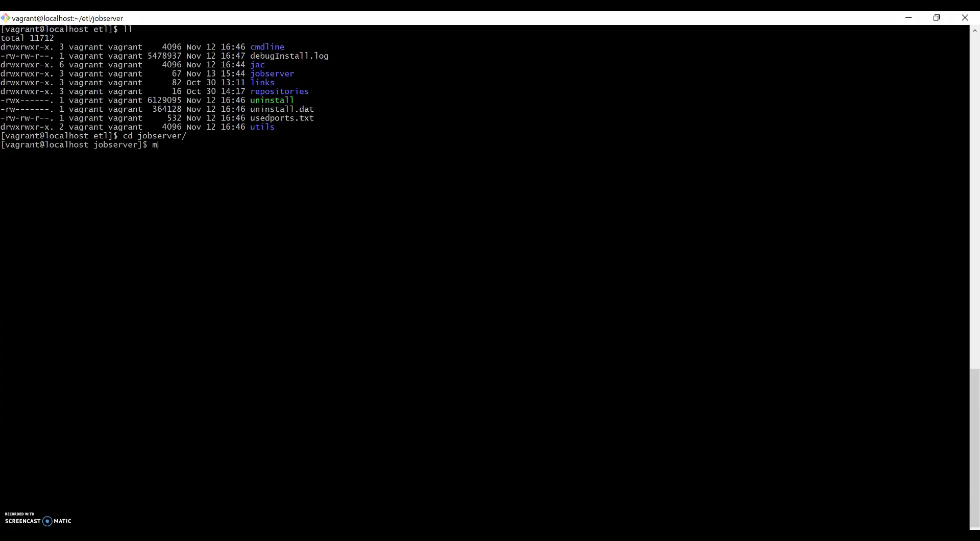
{"action": "type", "text": "kdir generatedJobs"}
{"action": "key", "text": "Return"}
Step: Create the executionLogs folder using the name copied from the Configuration page
{"action": "type", "text": "mkd"}
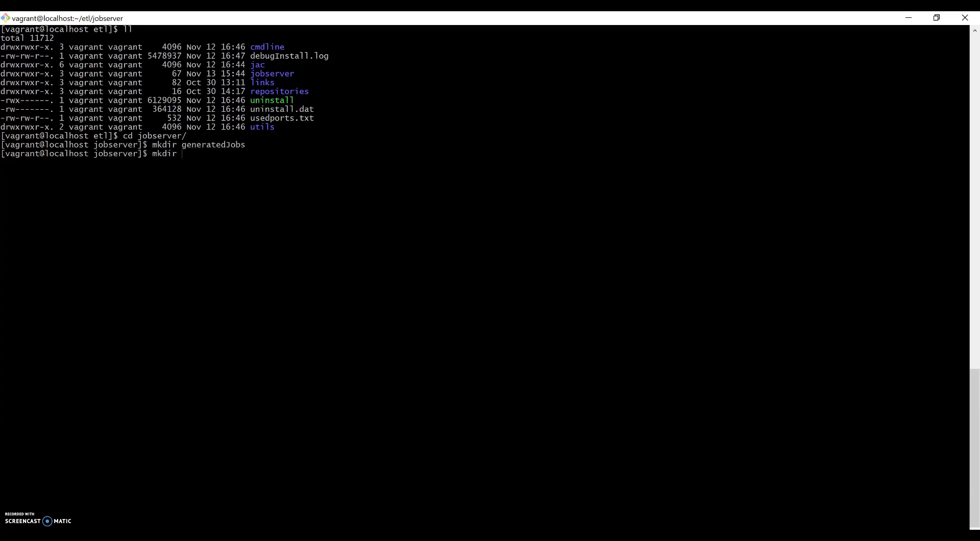
{"action": "key", "text": "alt+Tab"}
{"action": "double_click", "coordinate": [379, 321]}
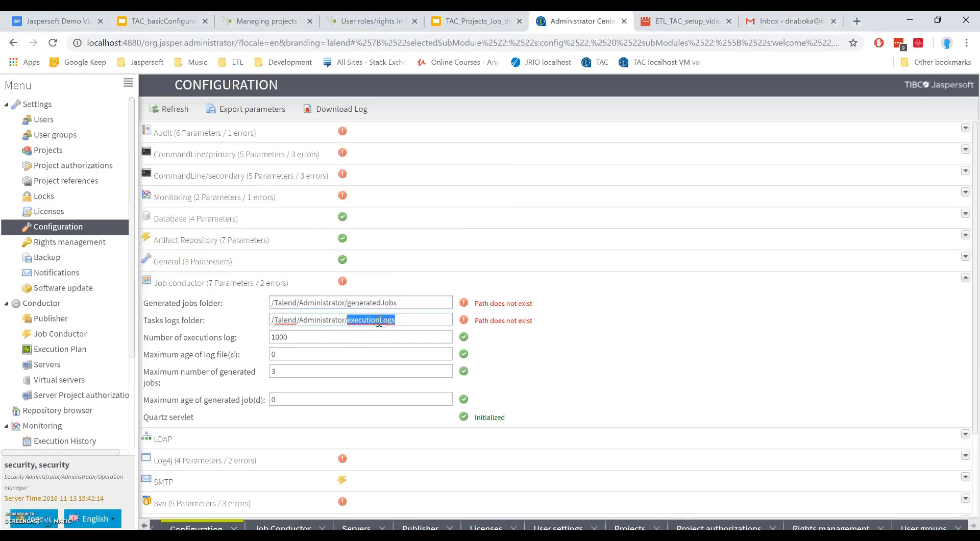
{"action": "key", "text": "alt+Tab"}
{"action": "type", "text": "executionLogs"}
{"action": "key", "text": "Return"}
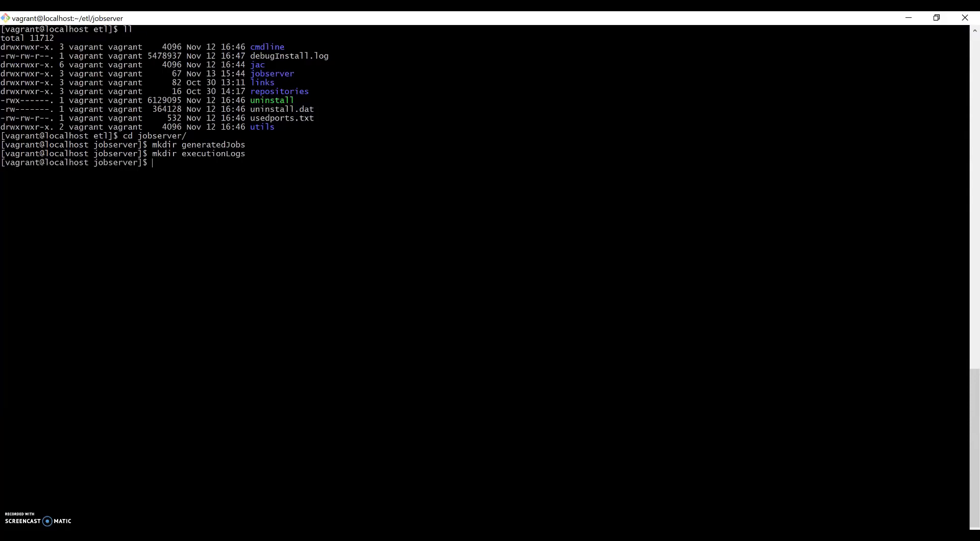
Step: List the jobserver folder and copy its full path, /home/vagrant/etl/jobserver
{"action": "type", "text": "ll"}
{"action": "key", "text": "Return"}
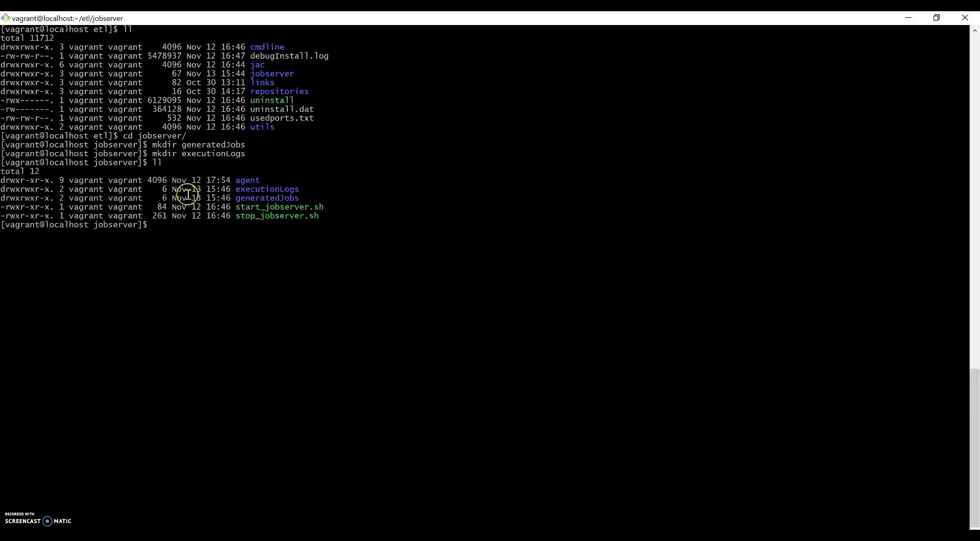
{"action": "type", "text": "pwd"}
{"action": "key", "text": "Return"}
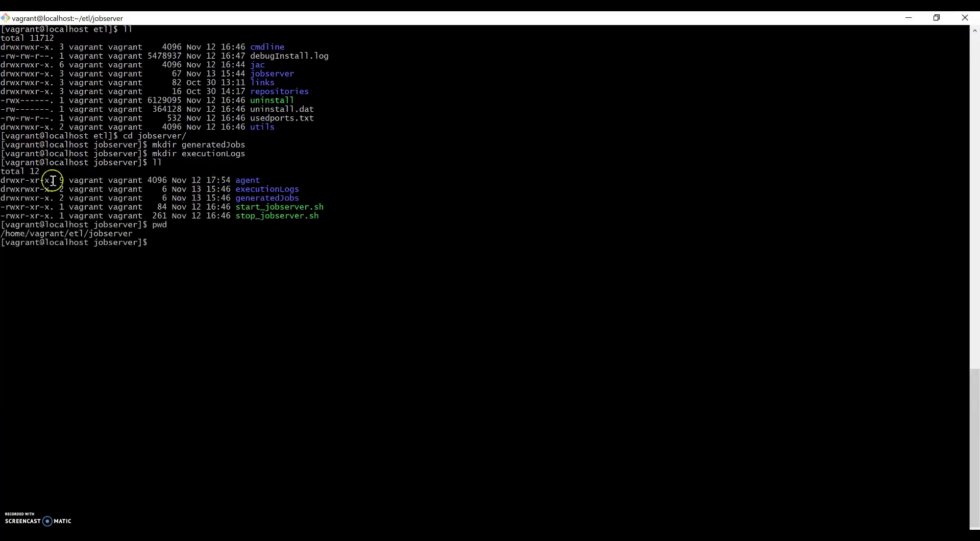
{"action": "double_click", "coordinate": [122, 234]}
{"action": "key", "text": "ctrl+c"}
{"action": "key", "text": "alt+Tab"}
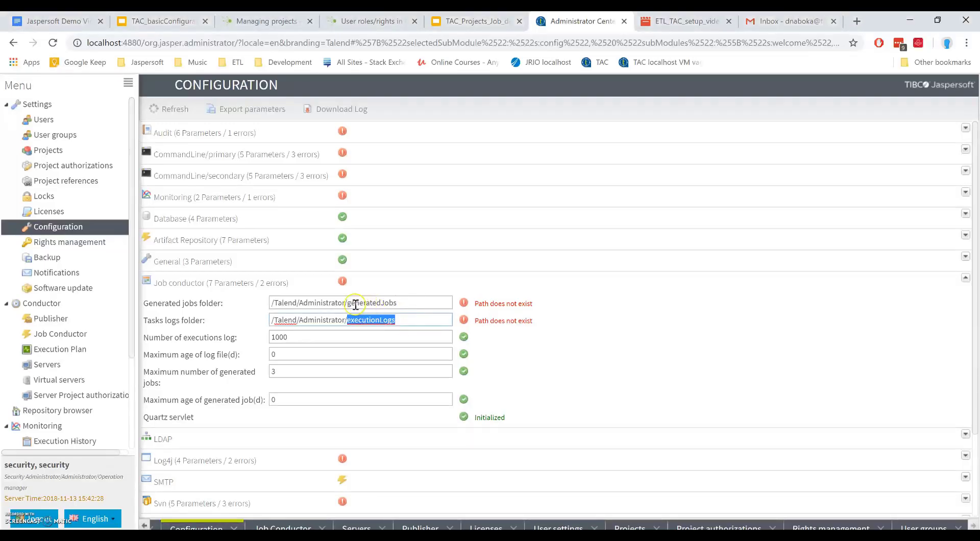
Step: Set both Job conductor folder paths to /home/vagrant/etl/jobserver, then open the Servers page
{"action": "left_click", "coordinate": [347, 300]}
{"action": "key", "text": "shift+Home"}
{"action": "key", "text": "ctrl+v"}
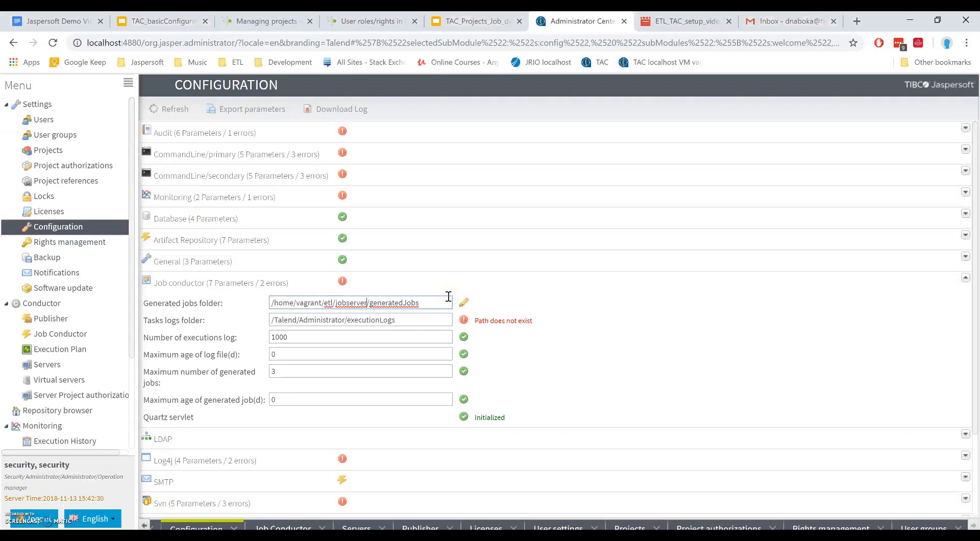
{"action": "left_click", "coordinate": [347, 319]}
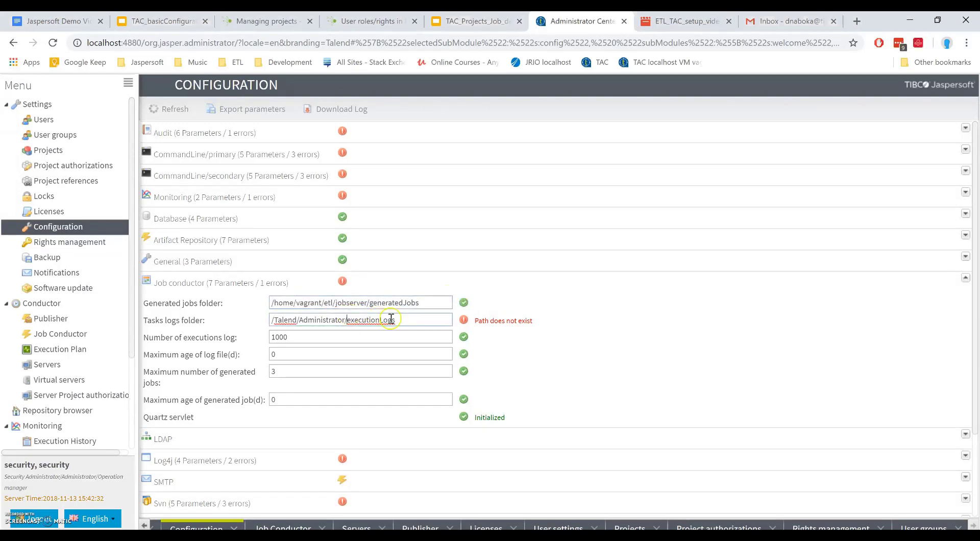
{"action": "key", "text": "shift+Home"}
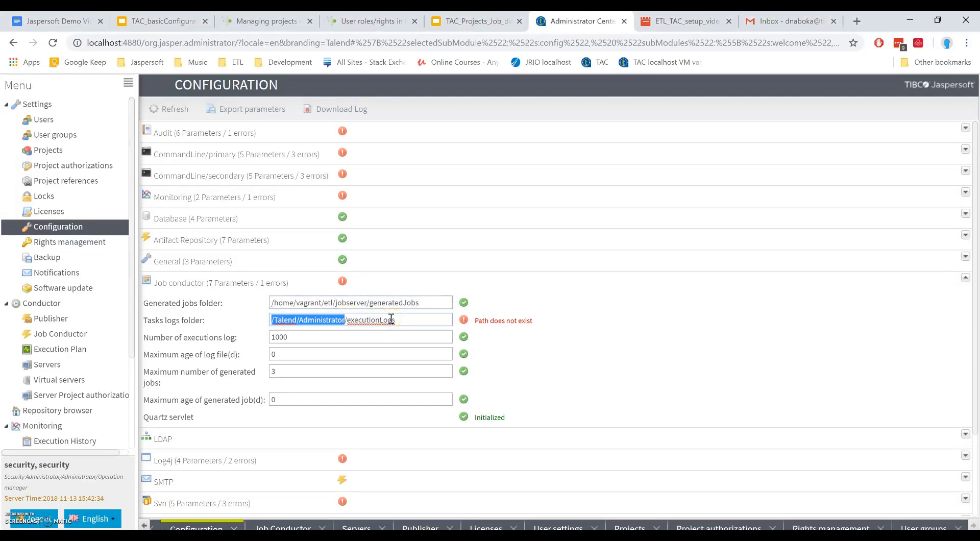
{"action": "key", "text": "ctrl+v"}
{"action": "left_click", "coordinate": [580, 315]}
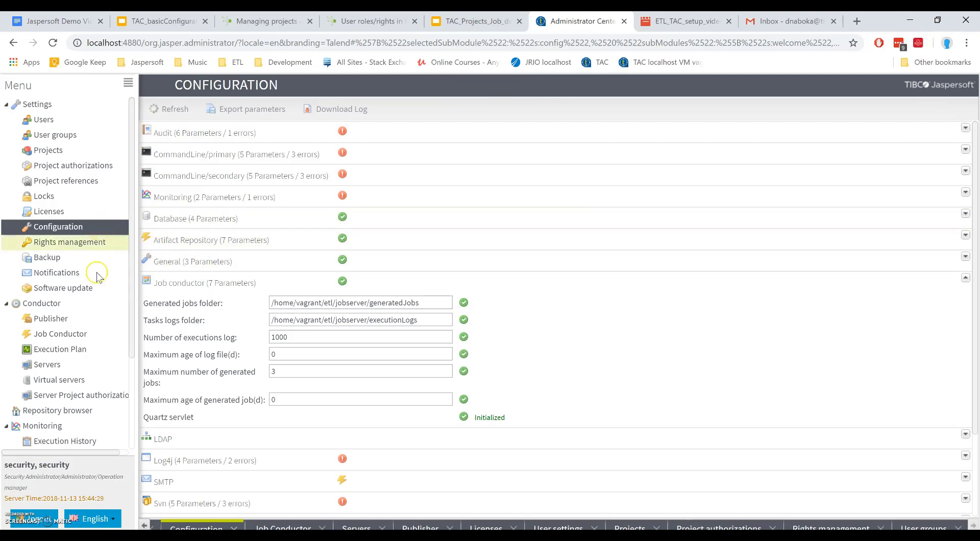
{"action": "left_click", "coordinate": [80, 368]}
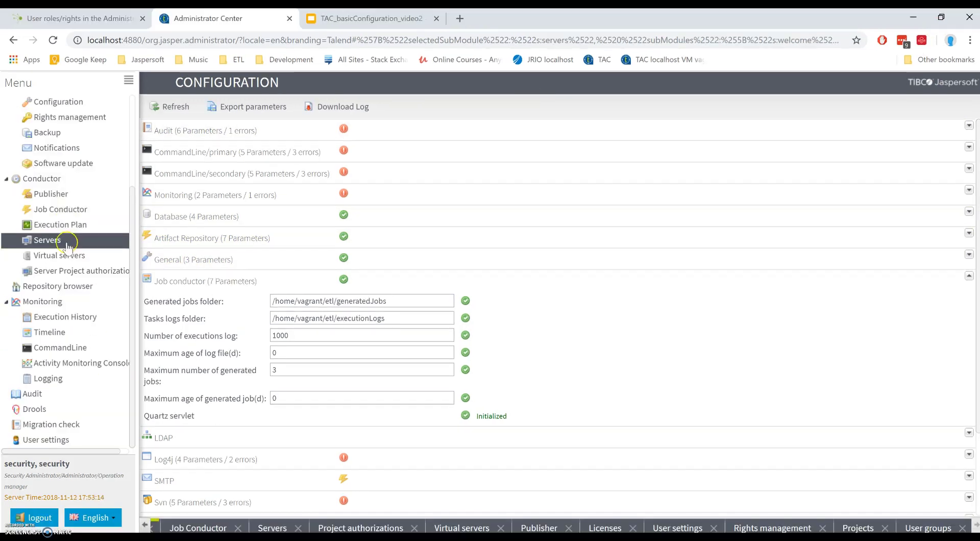
{"action": "left_click", "coordinate": [60, 241]}
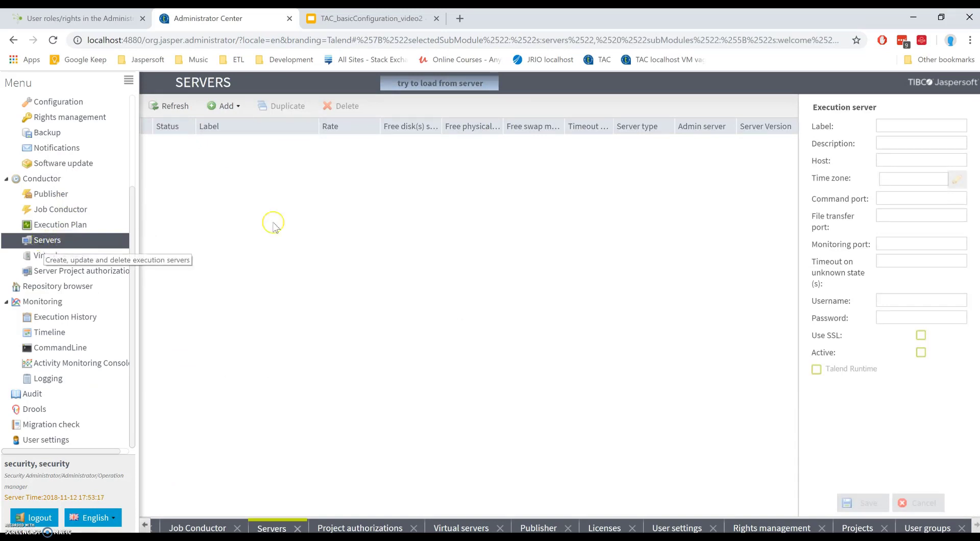
Step: Add and save server localhost_JobServer on host localhost with default ports 8000, 8001, 8888
{"action": "left_click", "coordinate": [222, 106]}
{"action": "left_click", "coordinate": [224, 124]}
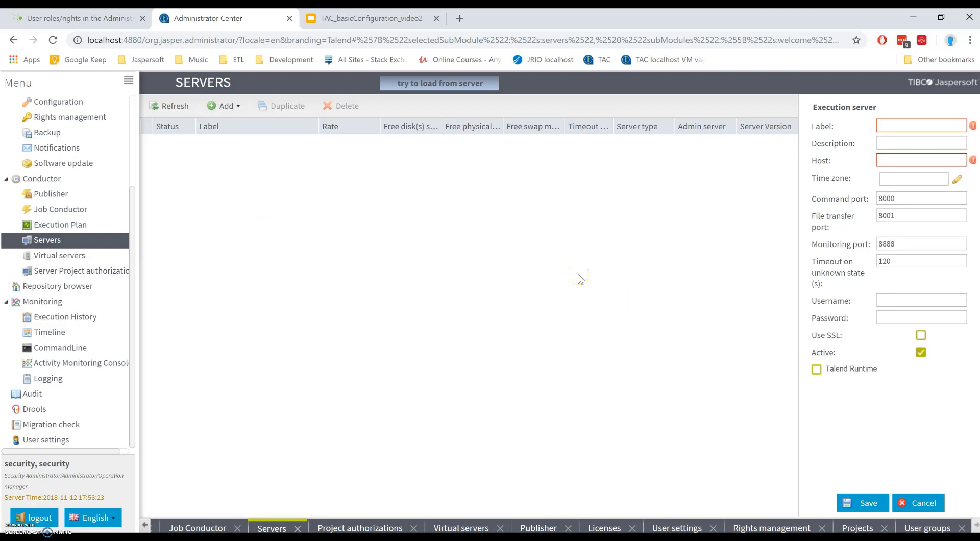
{"action": "left_click", "coordinate": [912, 127]}
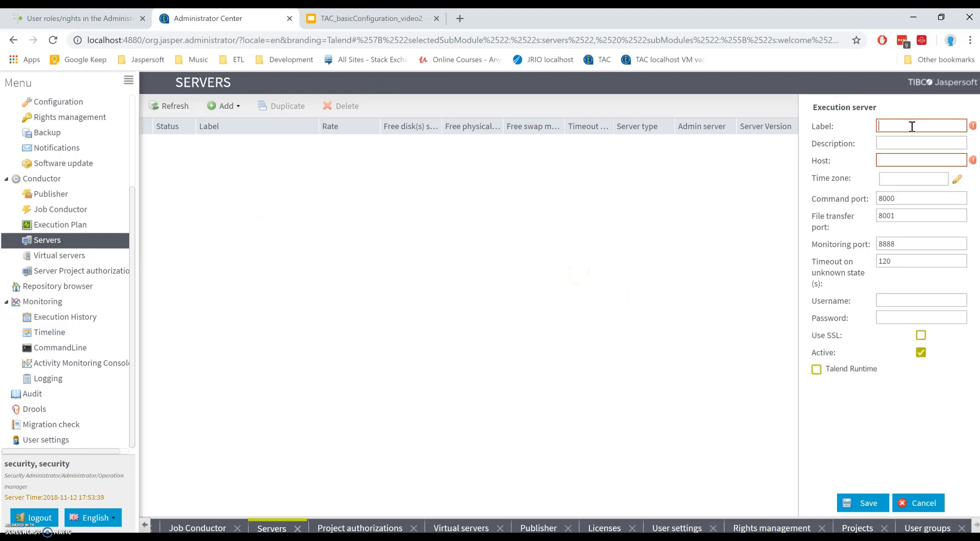
{"action": "type", "text": "localhost_JobServer"}
{"action": "key", "text": "Tab"}
{"action": "type", "text": "lo"}
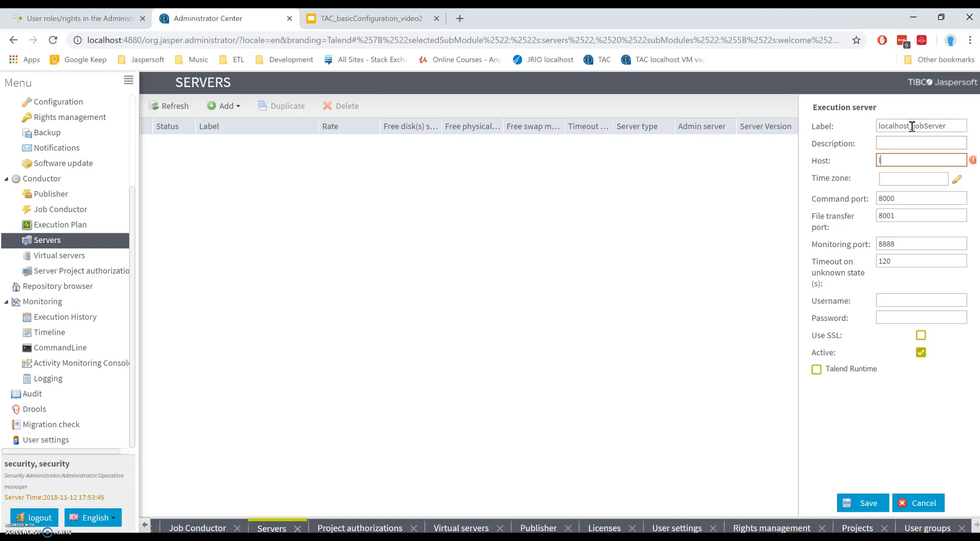
{"action": "type", "text": "calhost"}
{"action": "left_click", "coordinate": [929, 198]}
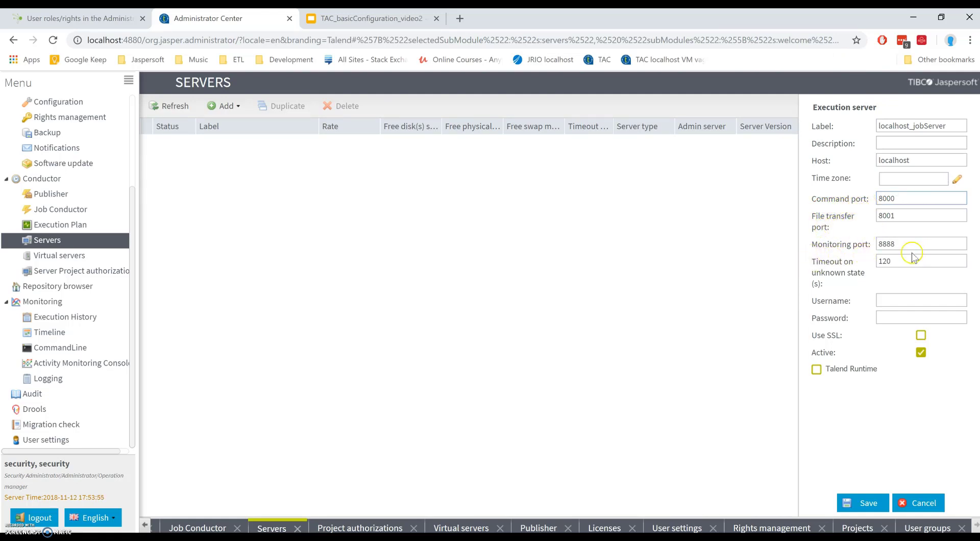
{"action": "left_click", "coordinate": [869, 503]}
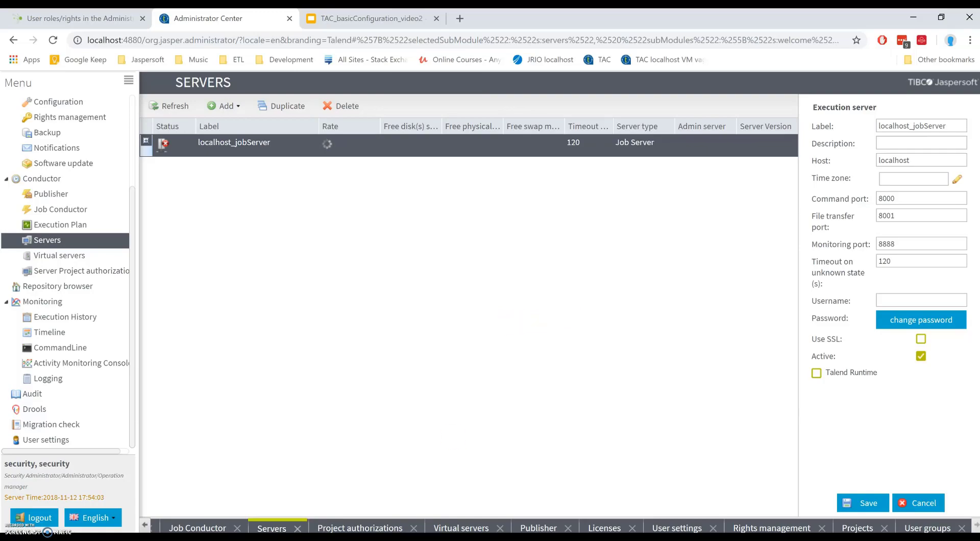
{"action": "key", "text": "alt+Tab"}
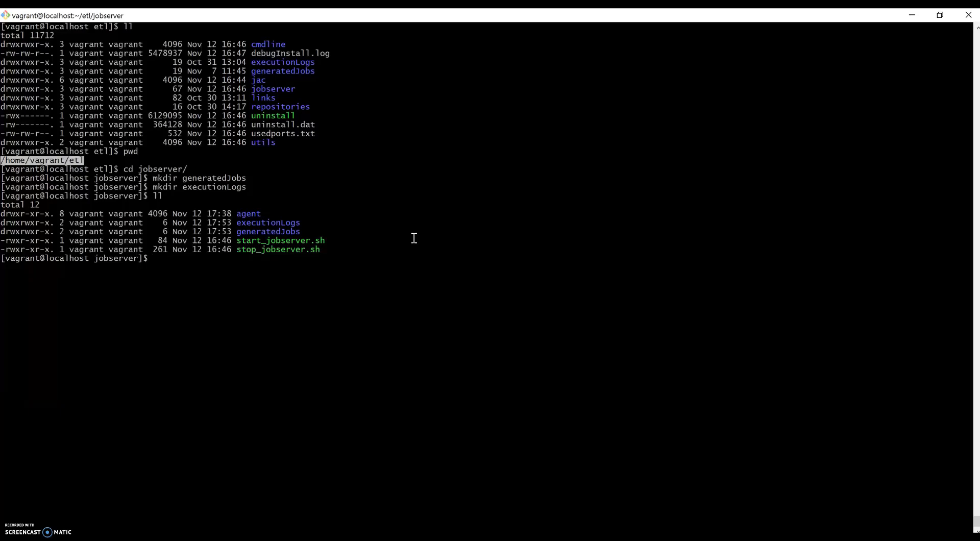
Step: Run ./start_jobserver.sh from the jobserver folder to start the job server
{"action": "type", "text": "./"}
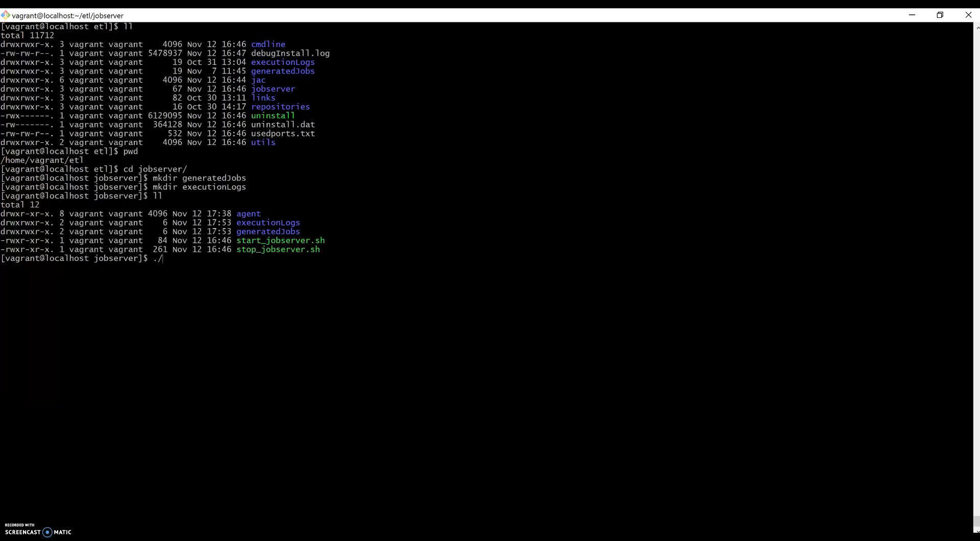
{"action": "type", "text": "star"}
{"action": "key", "text": "Tab"}
{"action": "key", "text": "Return"}
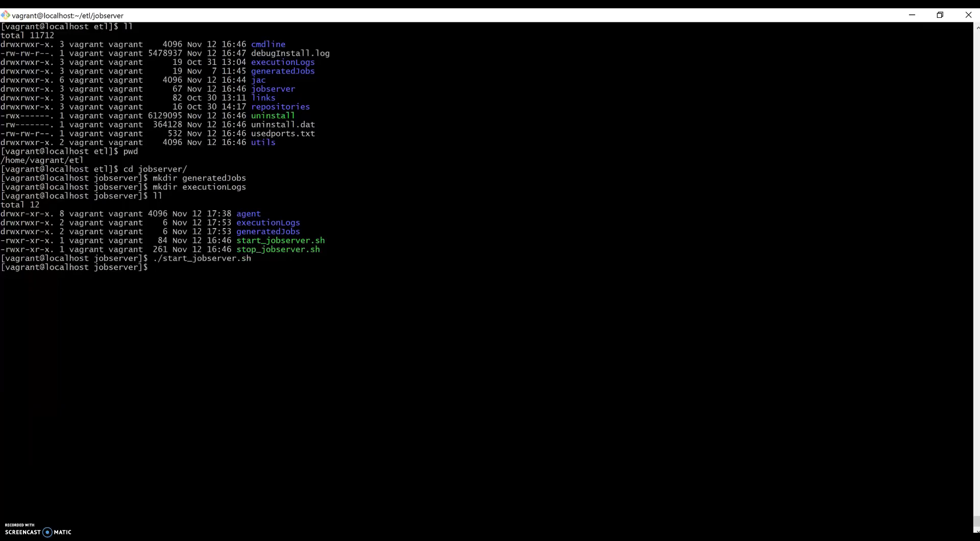
{"action": "key", "text": "alt+Tab"}
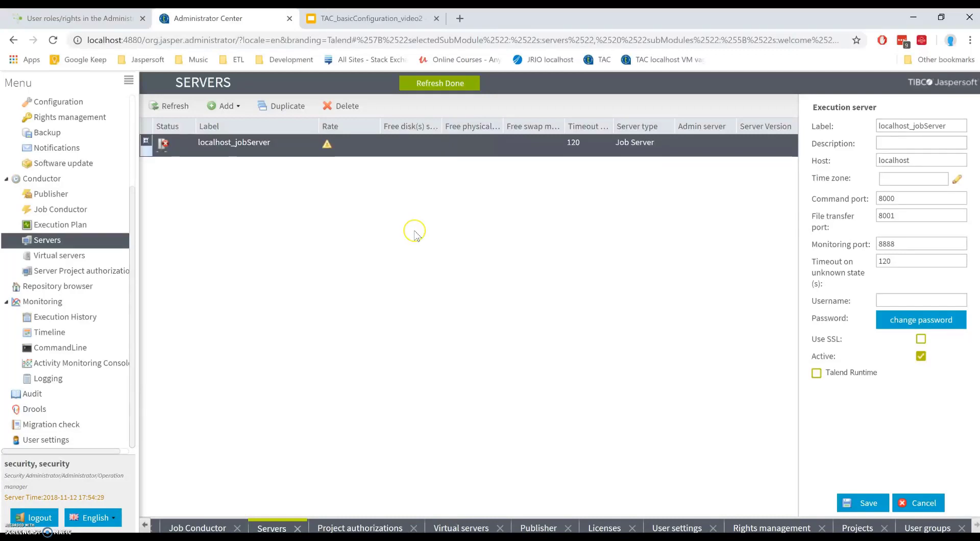
Step: Check localhost_jobServer shows status UP with ports 8000, 8001, 8888, then open Projects
{"action": "left_click", "coordinate": [145, 141]}
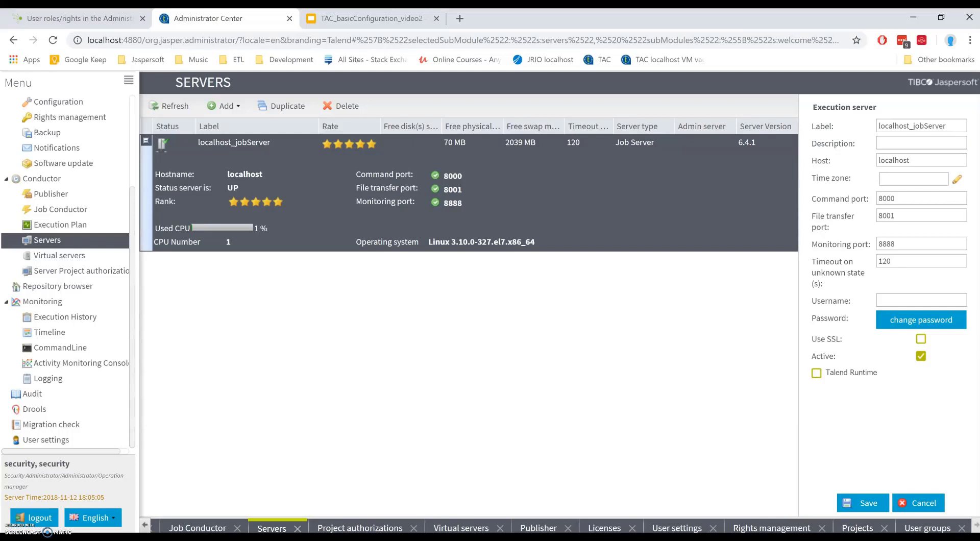
{"action": "scroll", "coordinate": [77, 283], "scroll_direction": "up", "scroll_amount": 3}
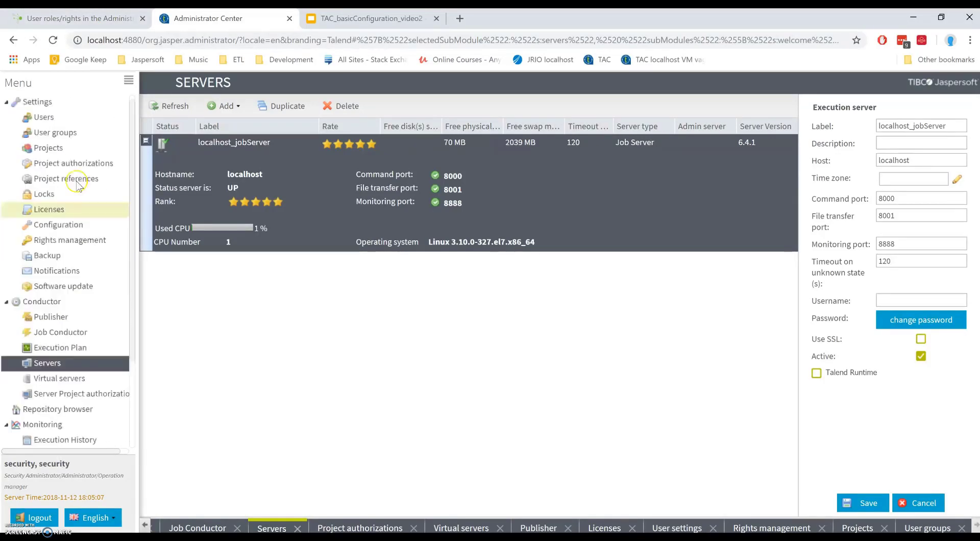
{"action": "left_click", "coordinate": [82, 153]}
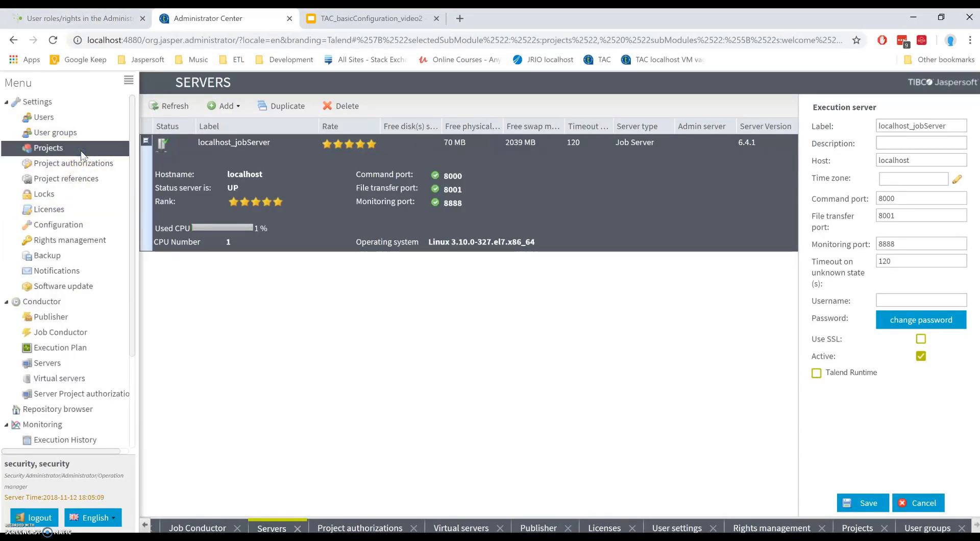